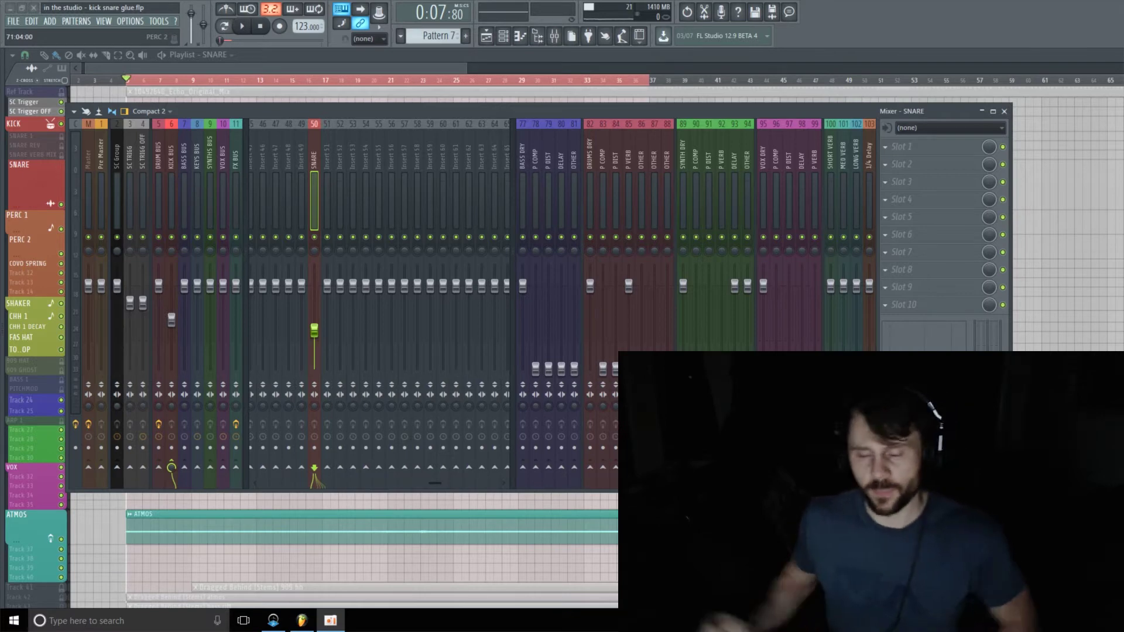
# Step: Load the UAD SSL G Bus Compressor in slot 2 of the SNARE track and set its release to 1.2 s
pyautogui.click(241, 25)
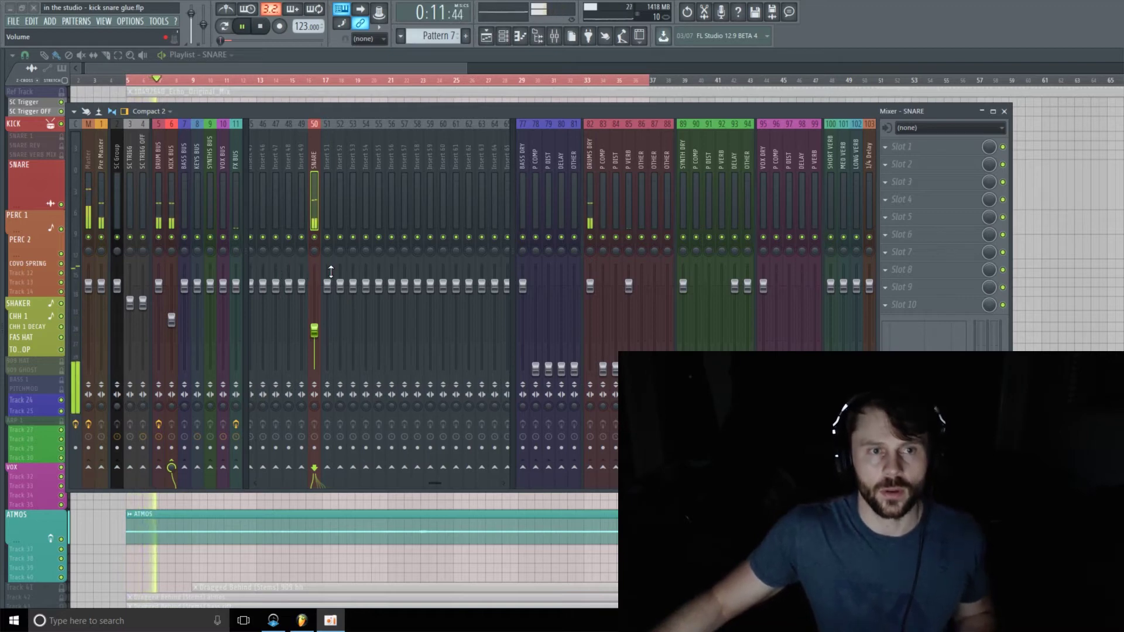
pyautogui.click(261, 27)
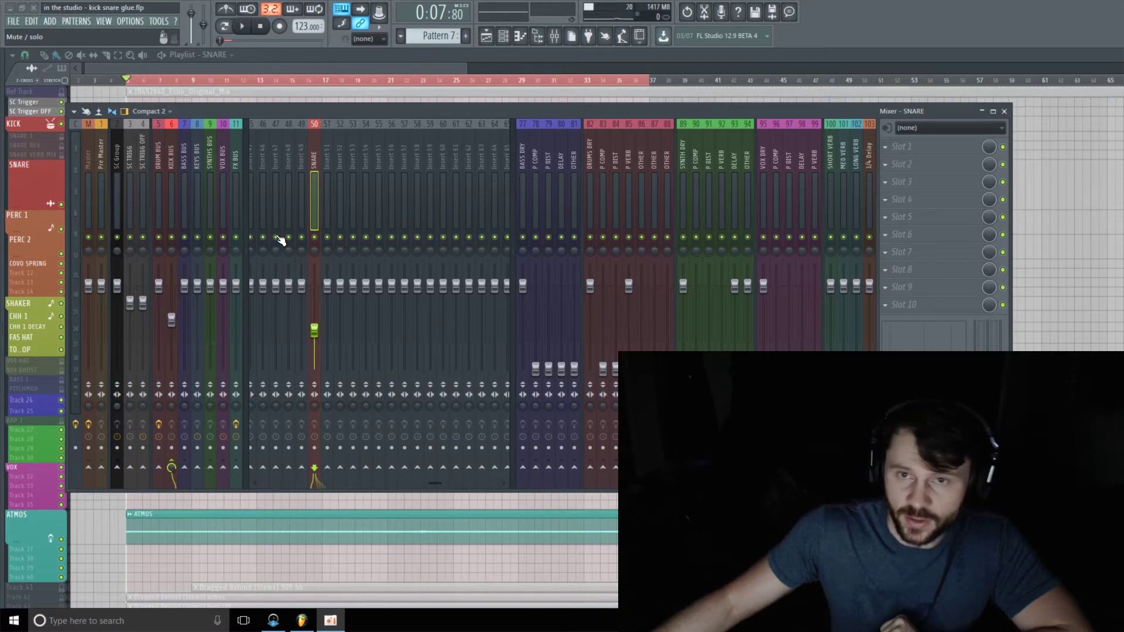
pyautogui.click(932, 172)
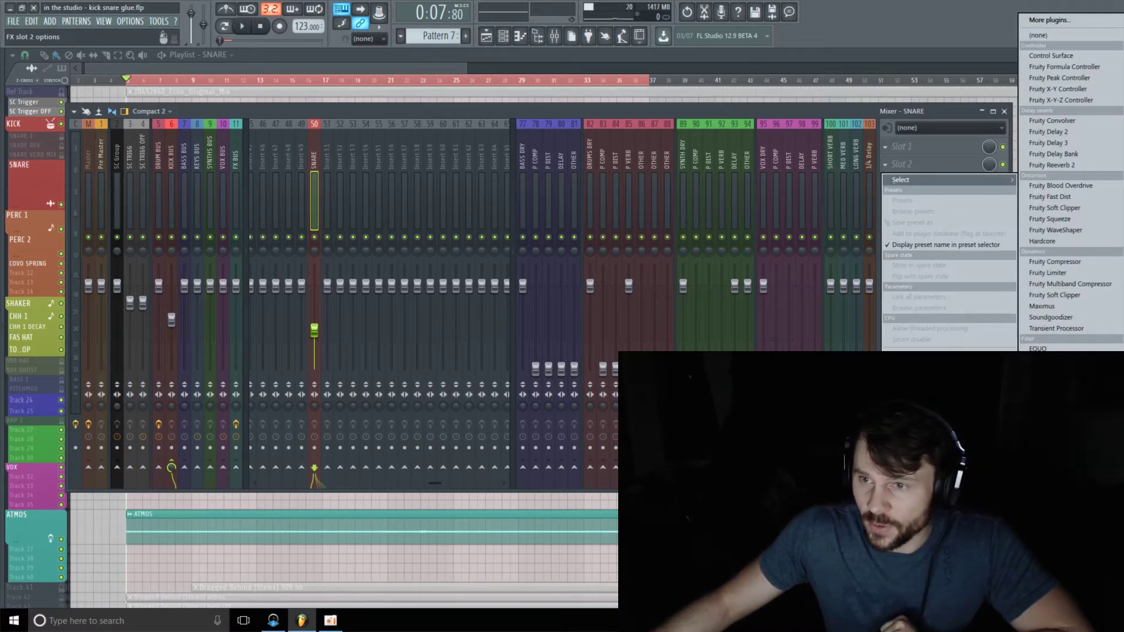
pyautogui.click(1060, 439)
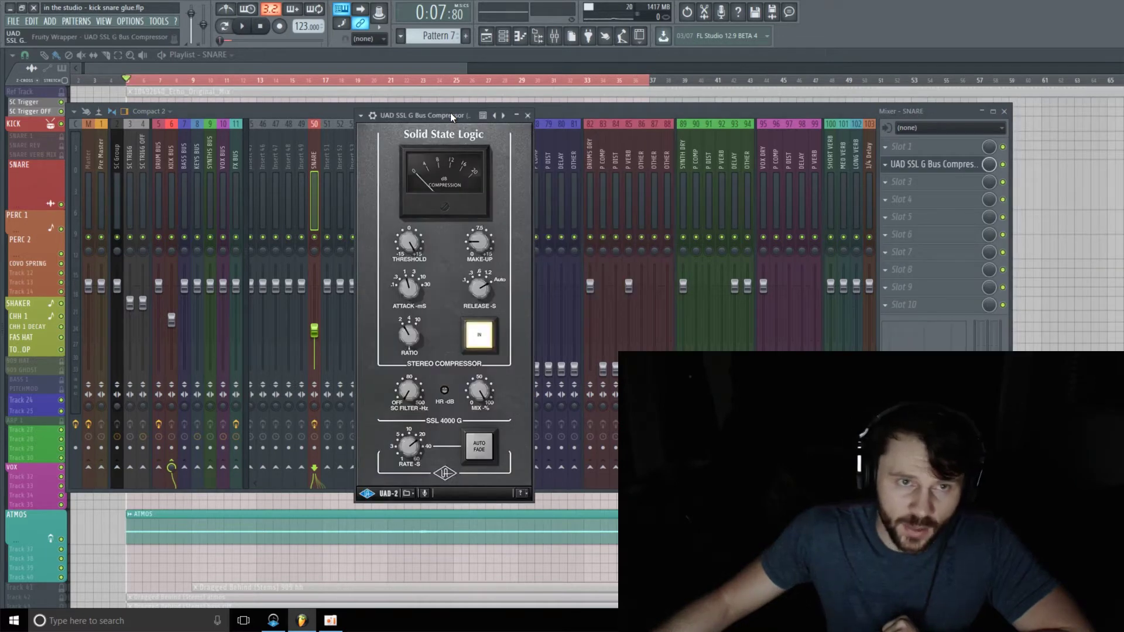
pyautogui.moveTo(451, 112); pyautogui.dragTo(574, 106)
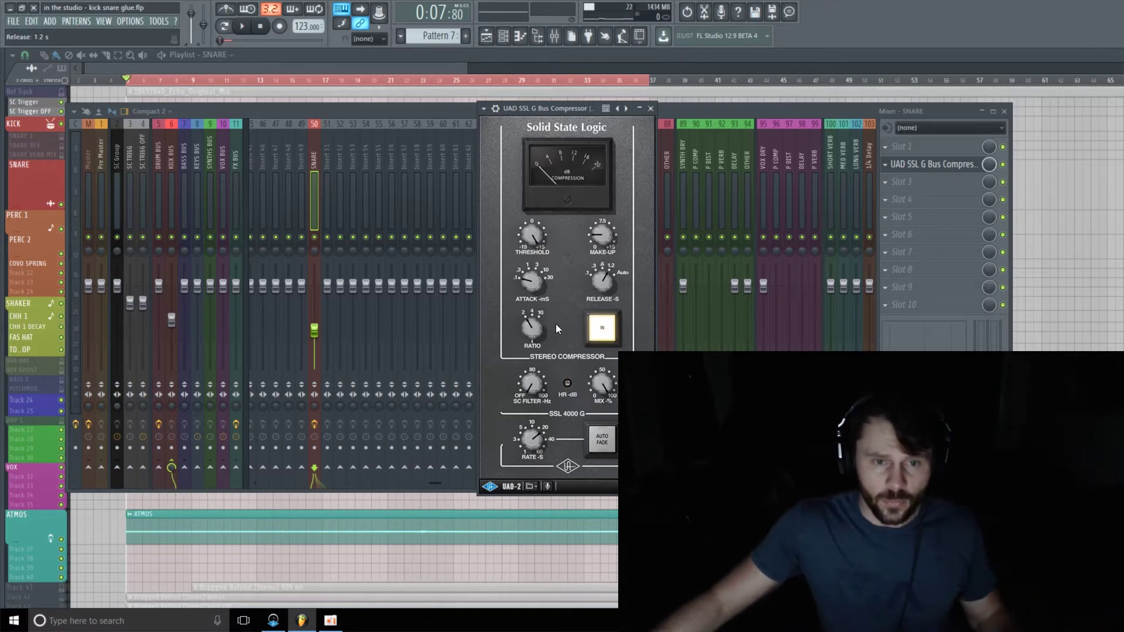
# Step: Play the start of the song section twice to check how the compressor on the SNARE track reacts
pyautogui.press('space')
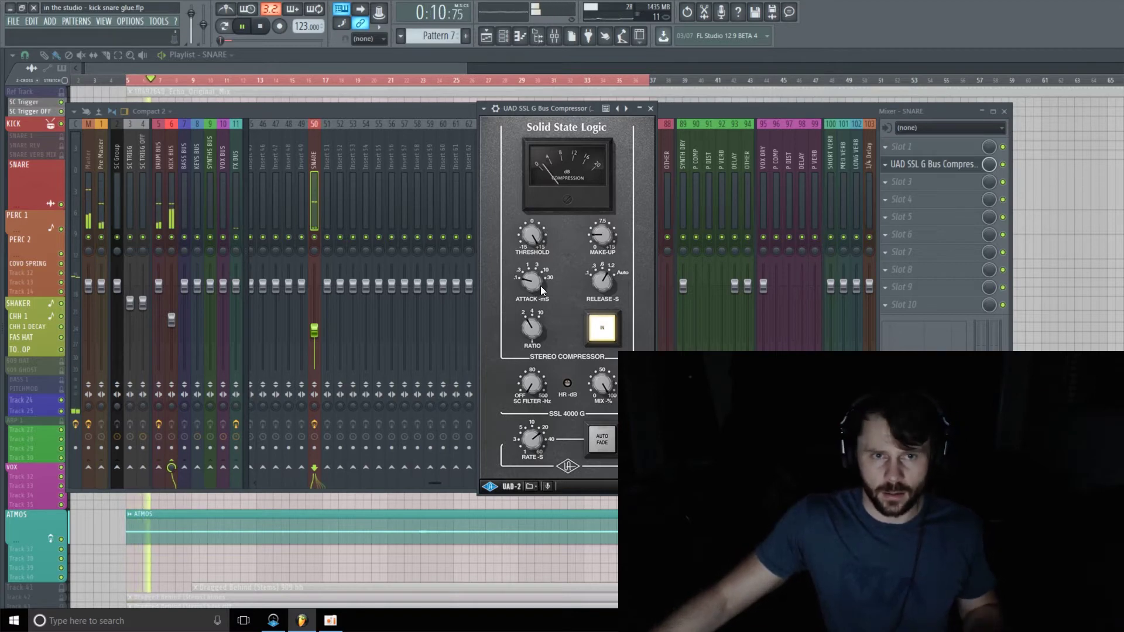
pyautogui.press('space')
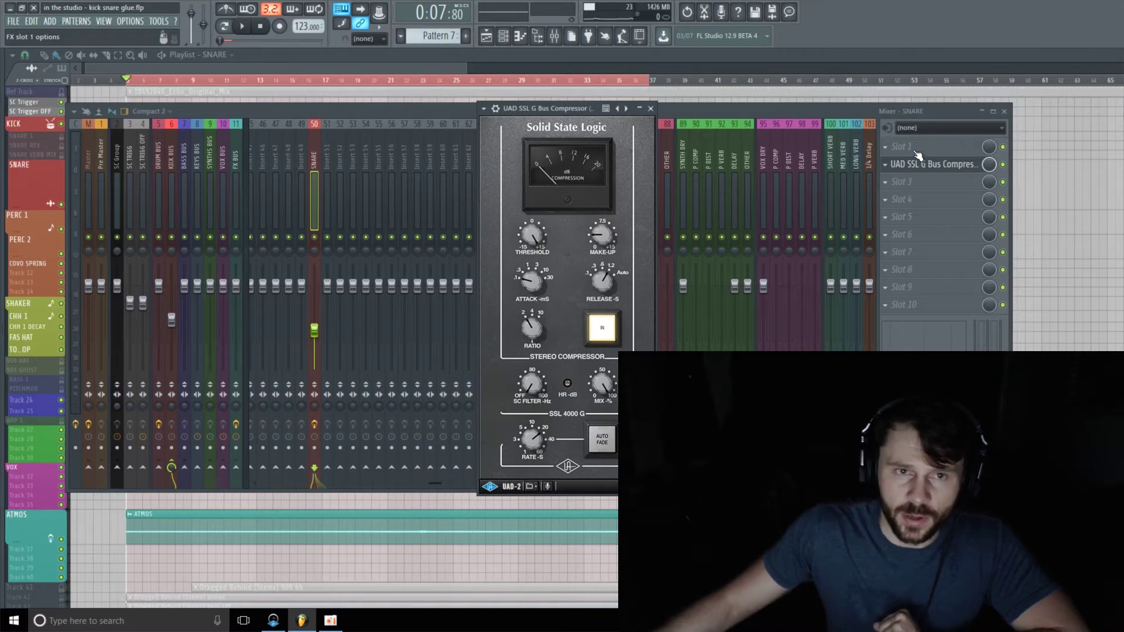
pyautogui.press('space')
pyautogui.press('space')
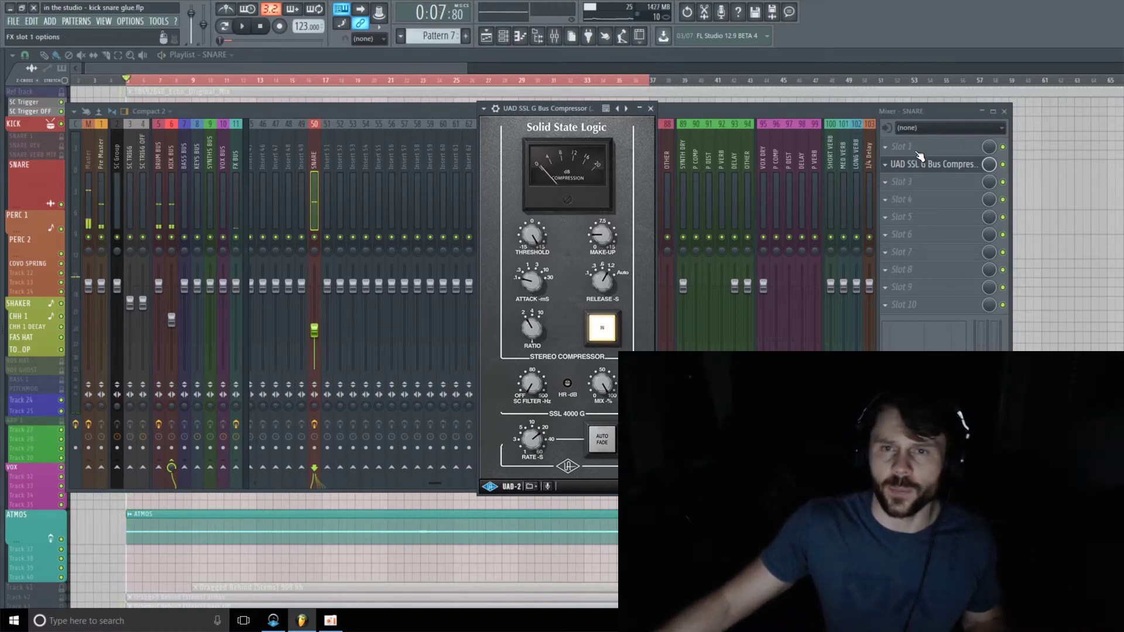
# Step: Load Fruity Balance in slot 1 of the SNARE track and lower its volume to -14.8 dB
pyautogui.click(913, 147)
pyautogui.moveTo(918, 162)
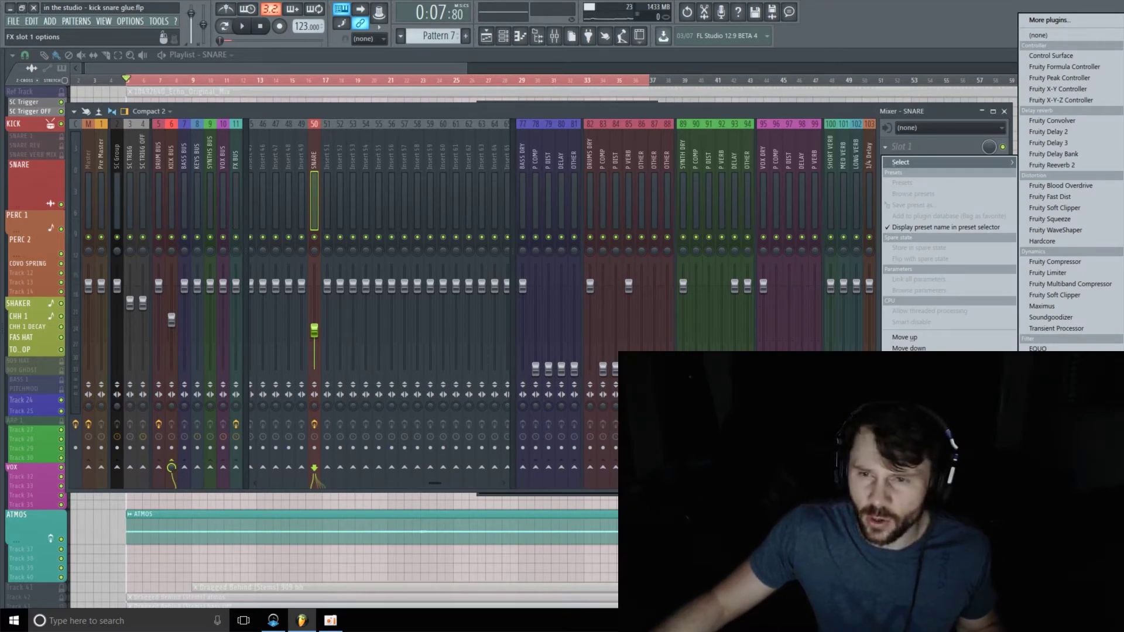
pyautogui.click(1054, 467)
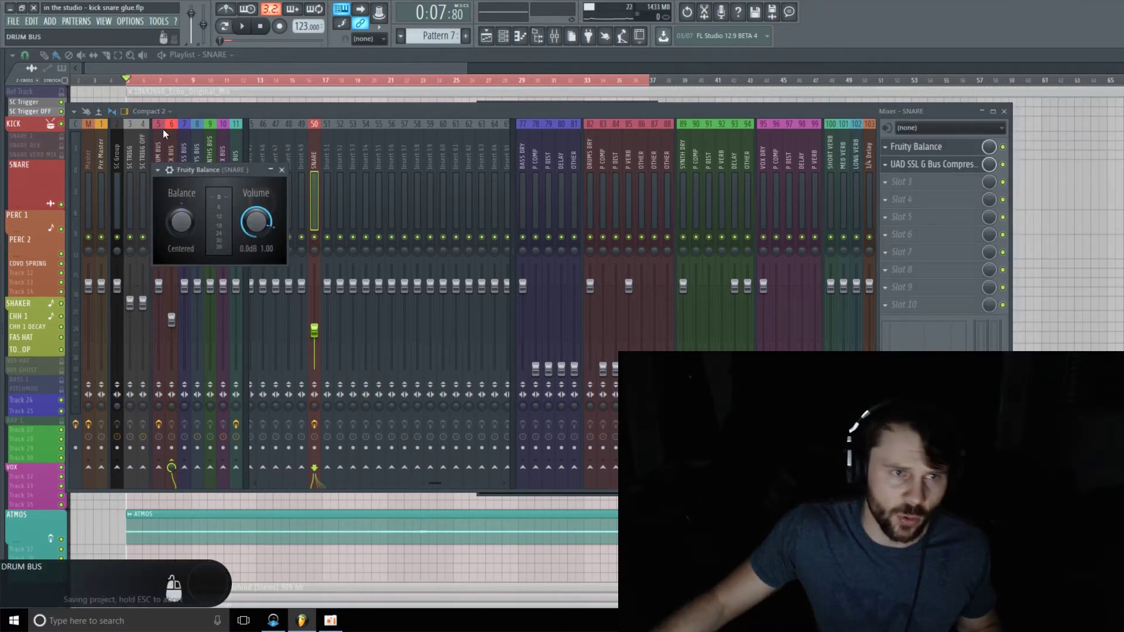
pyautogui.moveTo(237, 157); pyautogui.dragTo(215, 143)
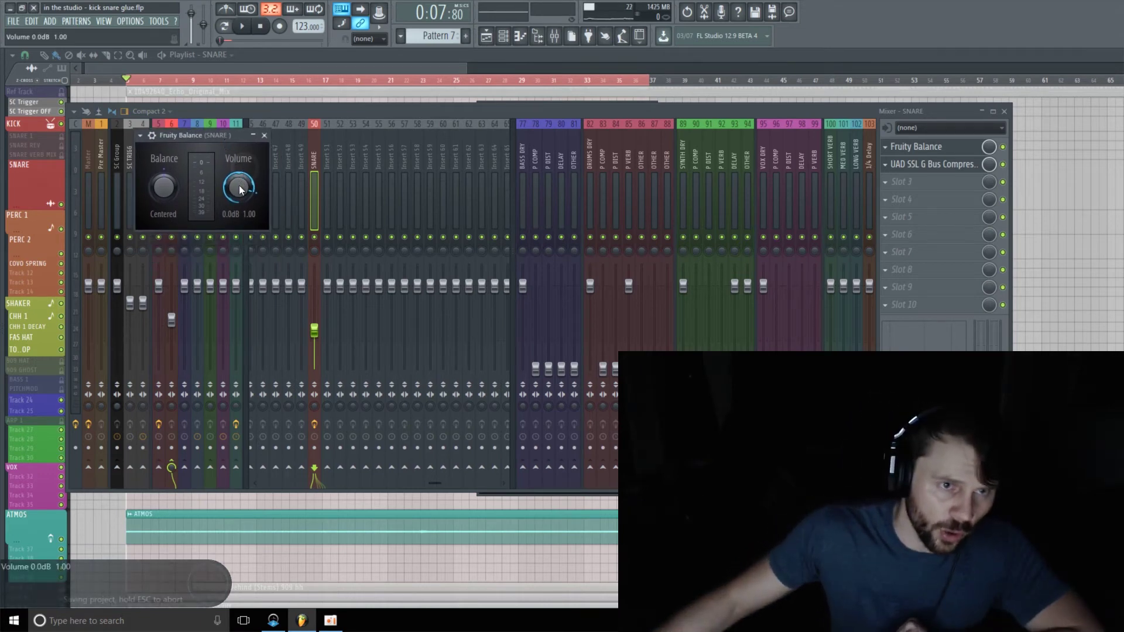
pyautogui.moveTo(238, 187); pyautogui.dragTo(239, 226)
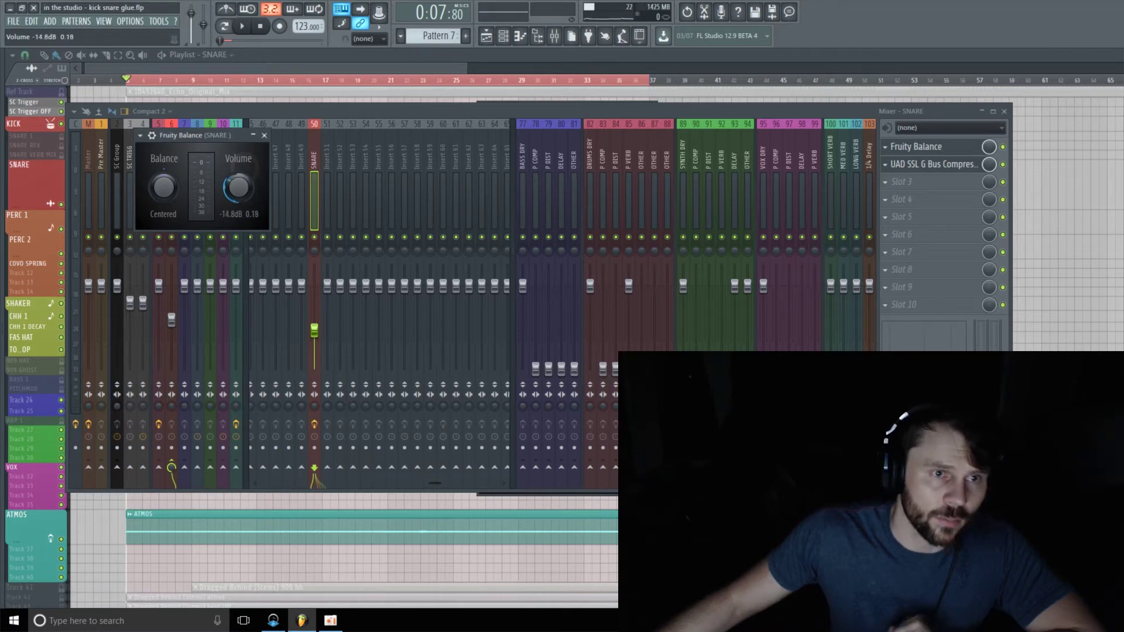
# Step: Reopen the SNARE track's SSL compressor, set its threshold to 9.1 dB during playback and audition the drums
pyautogui.click(959, 170)
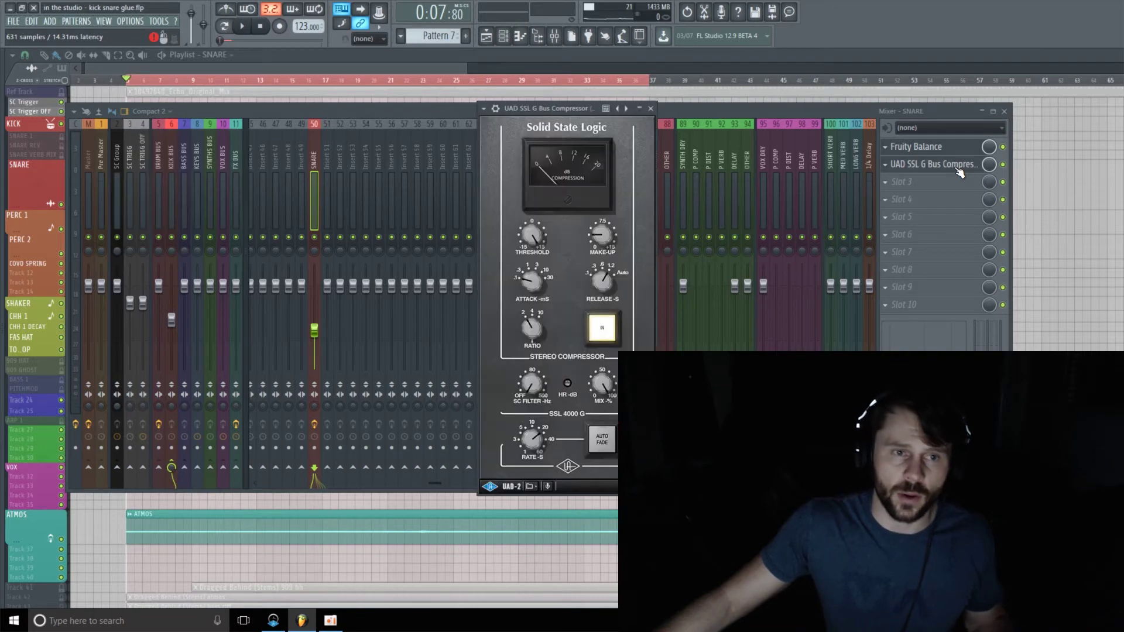
pyautogui.press('space')
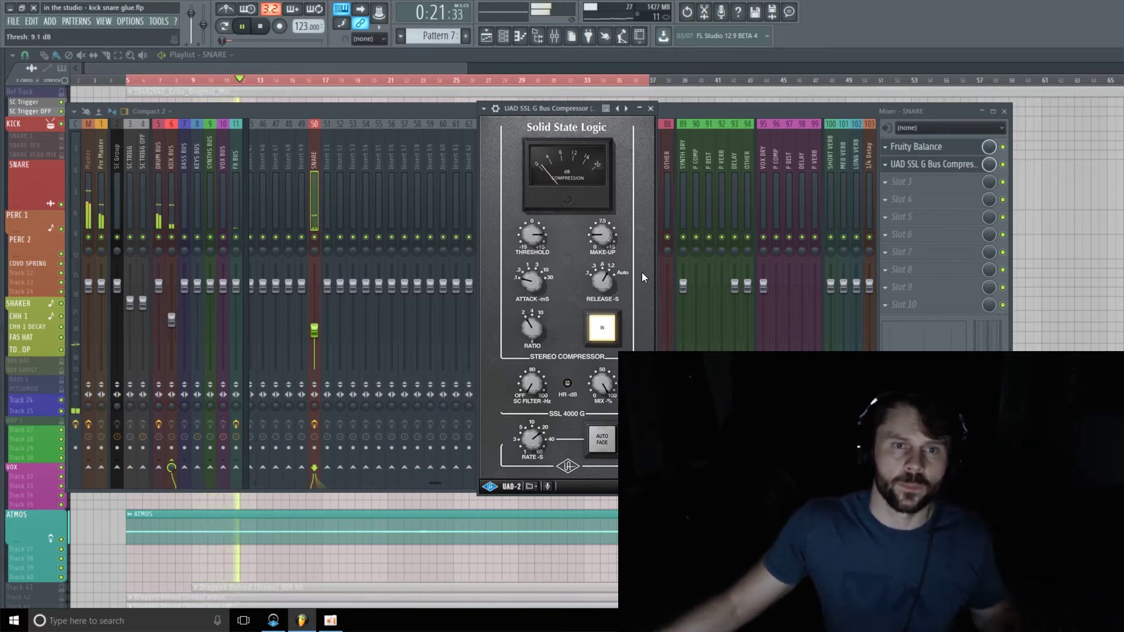
pyautogui.press('space')
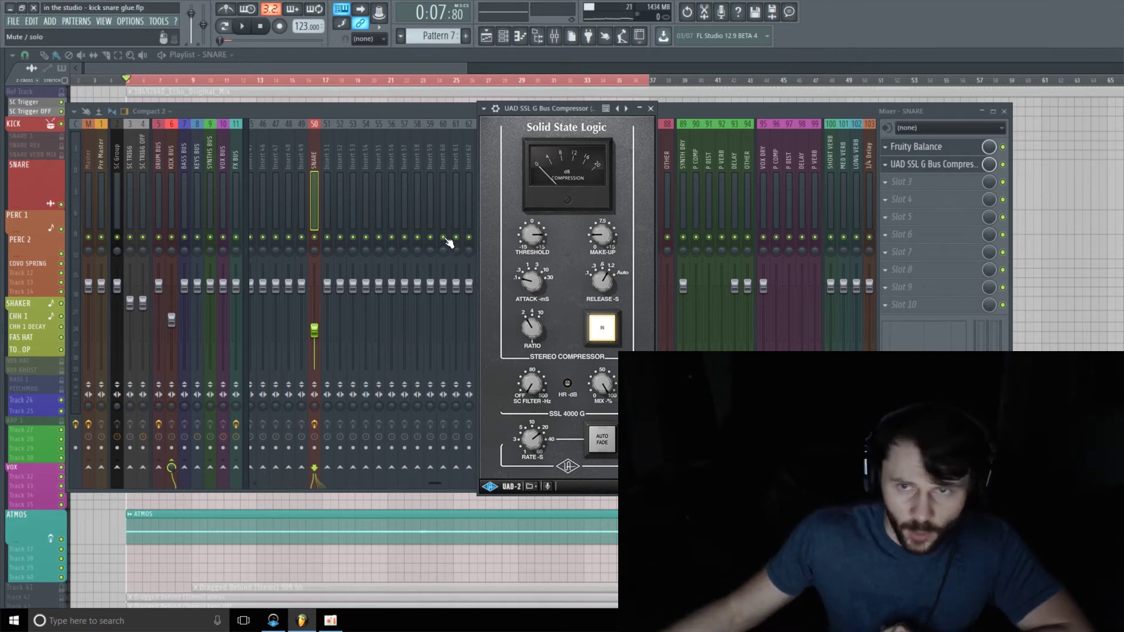
pyautogui.press('space')
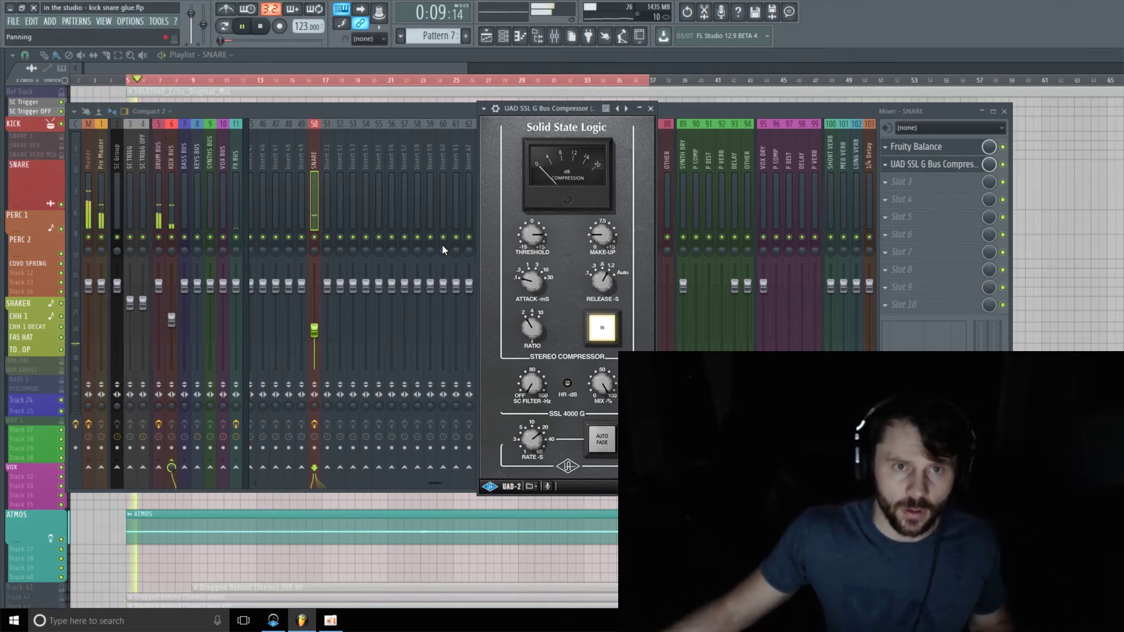
pyautogui.press('space')
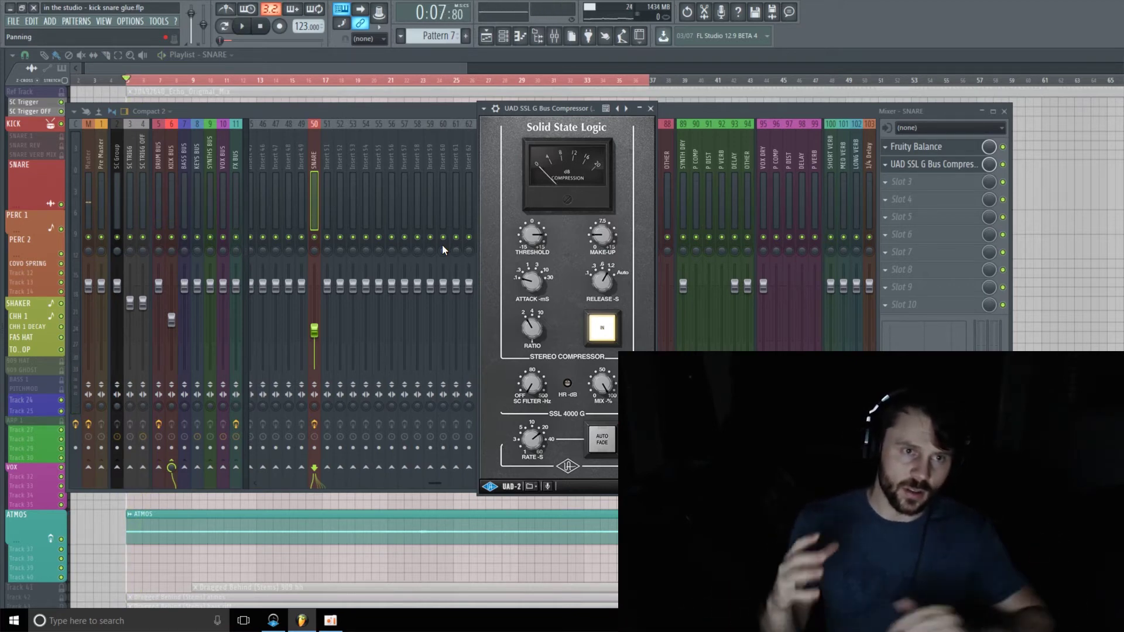
# Step: Select the KICK BUS mixer track and load UAD Oxide Tape in its slot 1
pyautogui.click(187, 460)
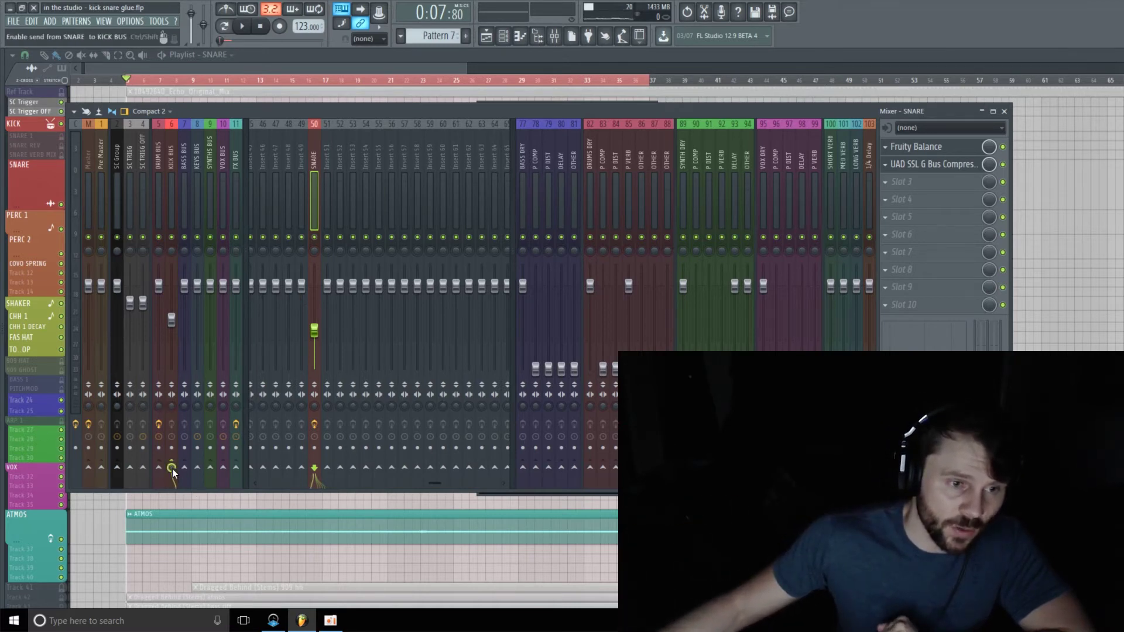
pyautogui.click(173, 154)
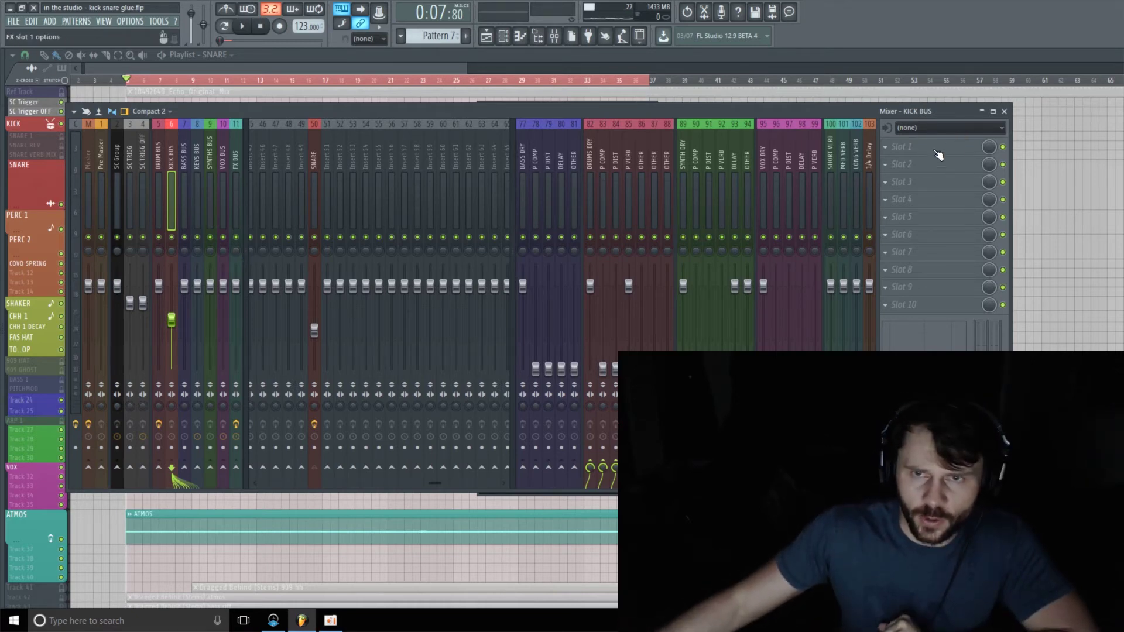
pyautogui.click(916, 151)
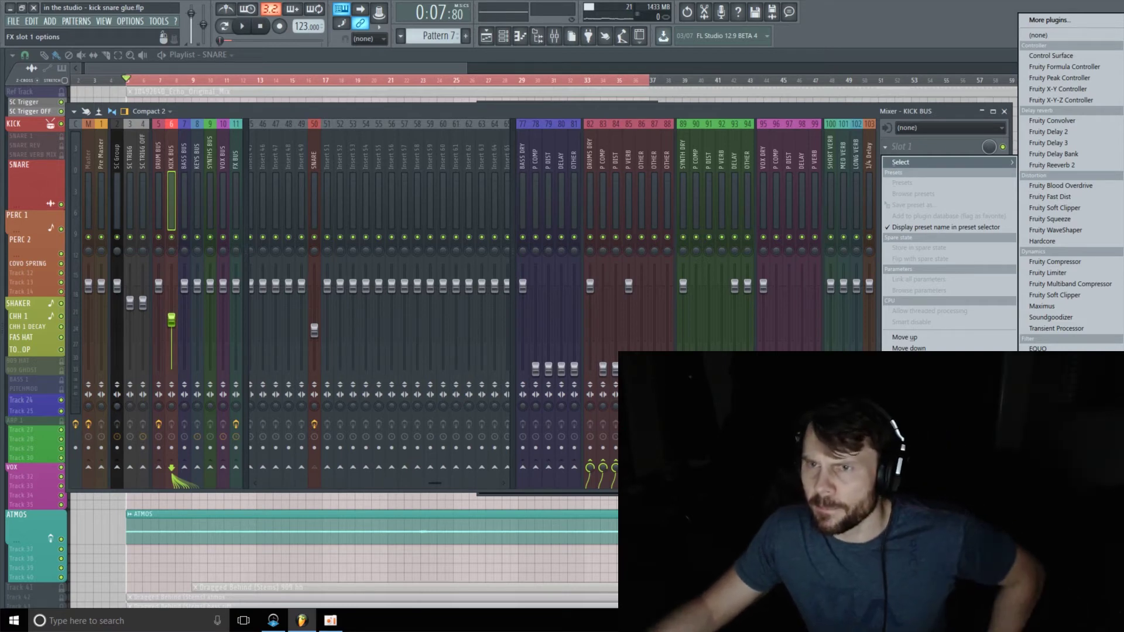
pyautogui.click(1054, 469)
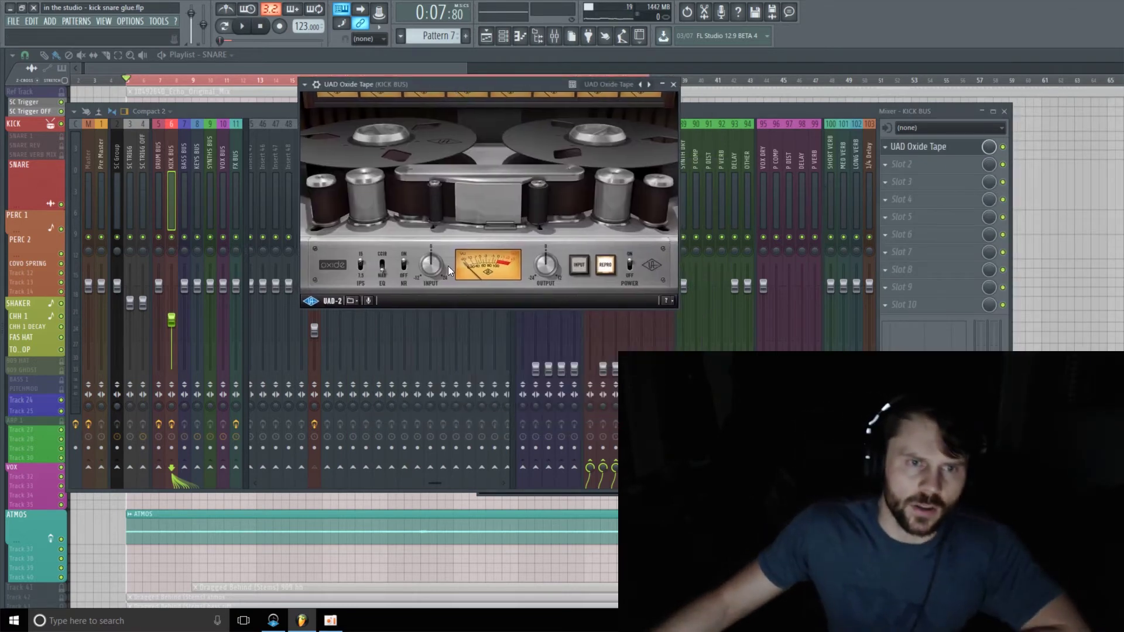
pyautogui.moveTo(493, 86); pyautogui.dragTo(492, 125)
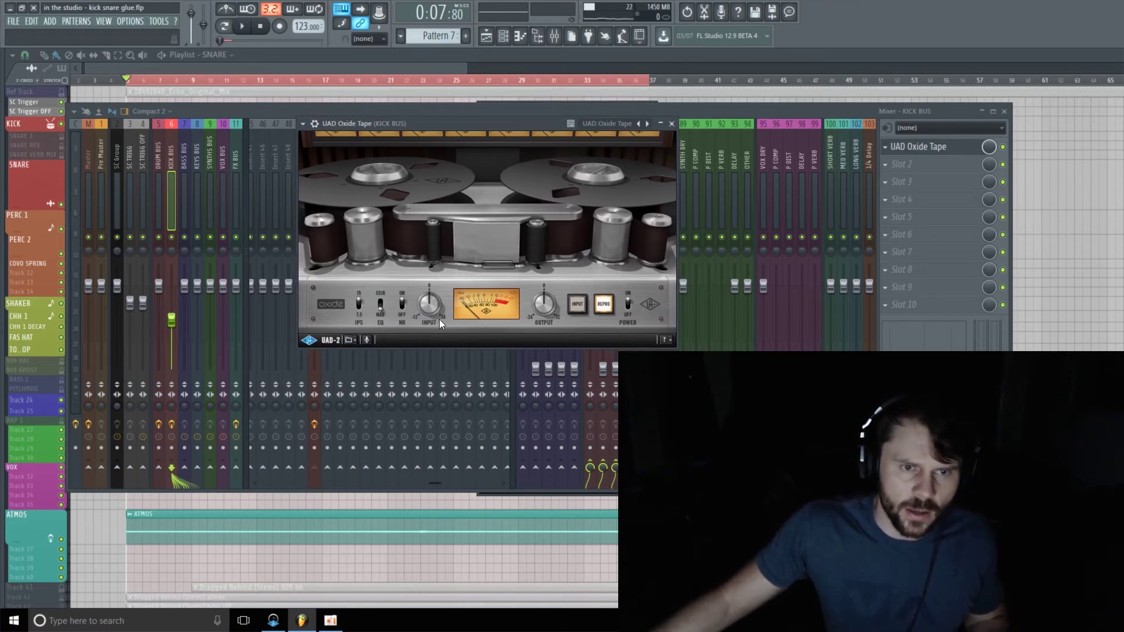
# Step: Set Oxide Tape's input level to -3.7 dB and output level to 0.7 dB during playback, comparing it powered off and on
pyautogui.press('space')
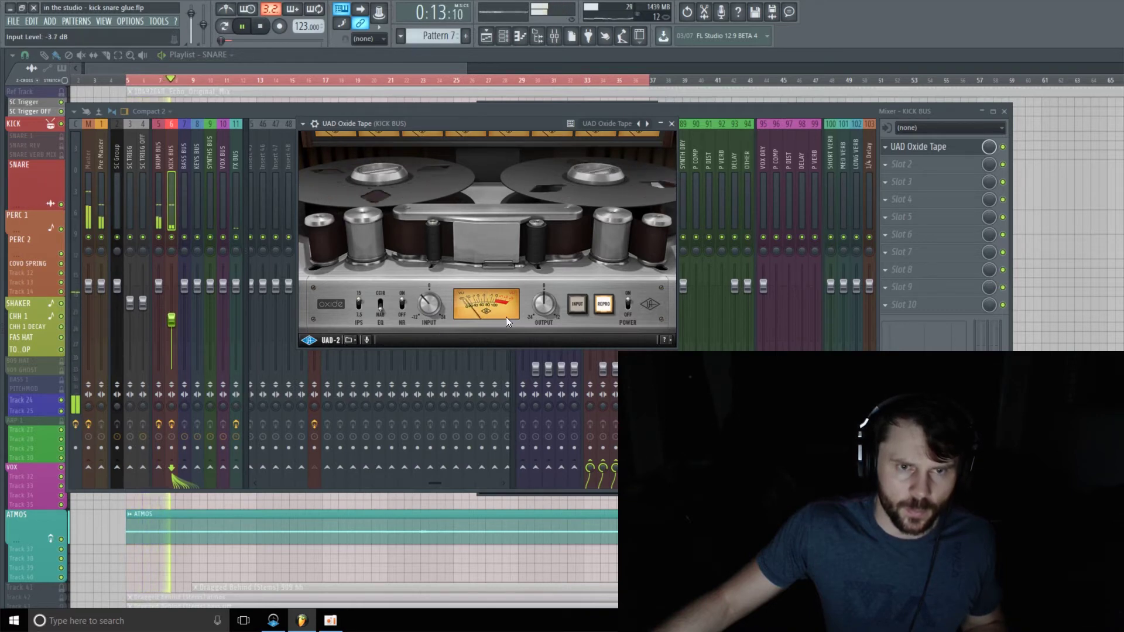
pyautogui.click(630, 303)
pyautogui.click(630, 304)
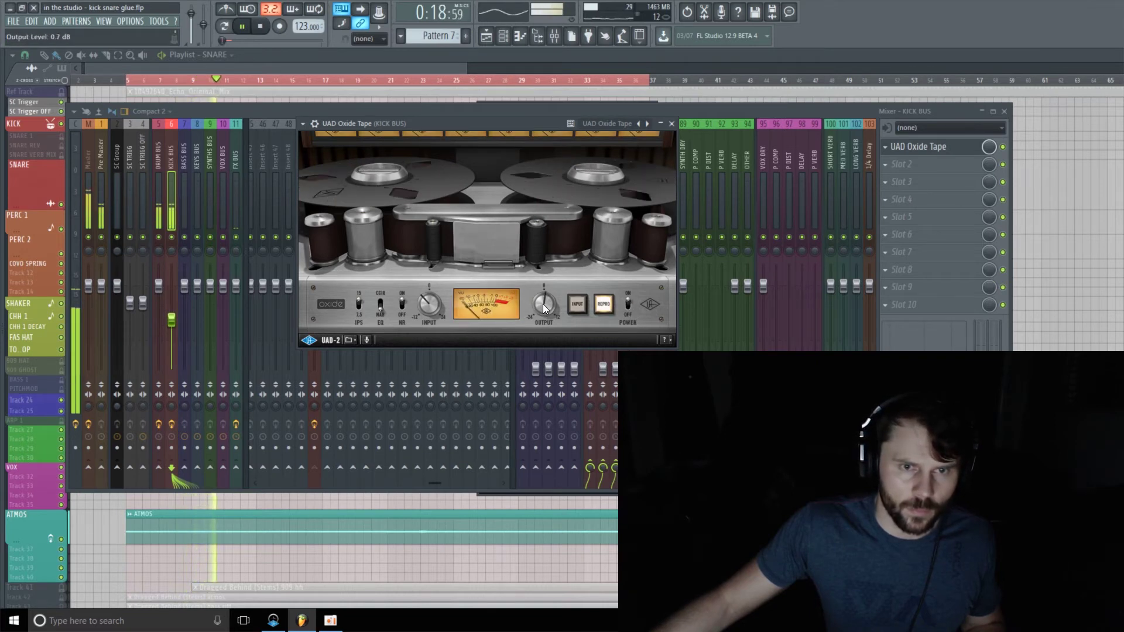
pyautogui.click(626, 303)
pyautogui.click(630, 311)
pyautogui.press('space')
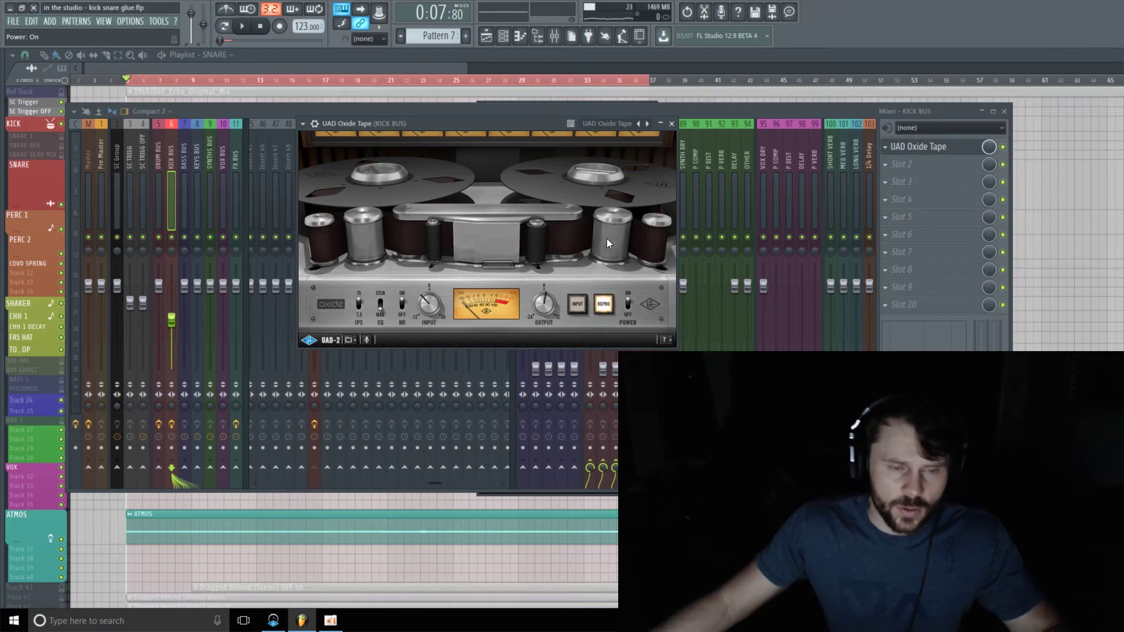
# Step: Play the section briefly to audition the KICK BUS with Oxide Tape enabled
pyautogui.moveTo(508, 123); pyautogui.dragTo(554, 121)
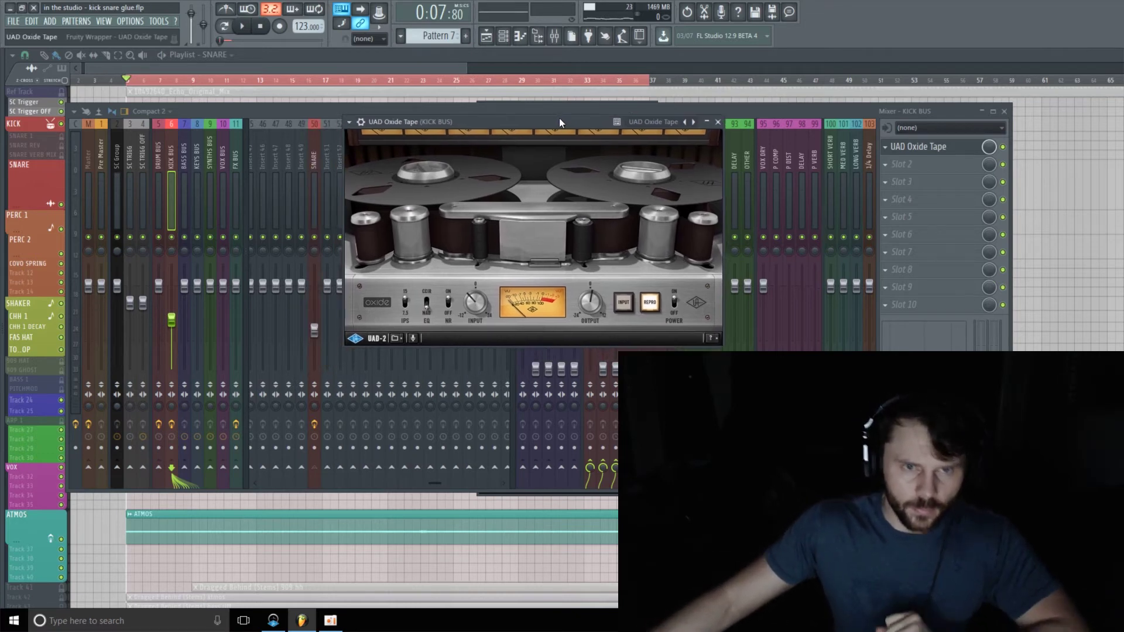
pyautogui.press('space')
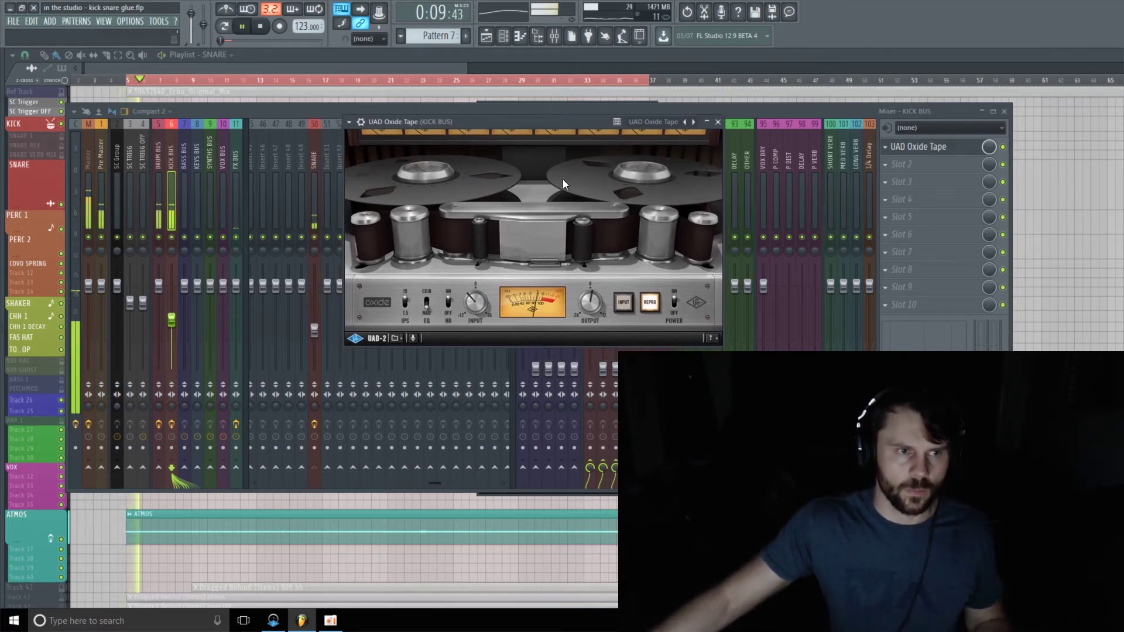
pyautogui.press('space')
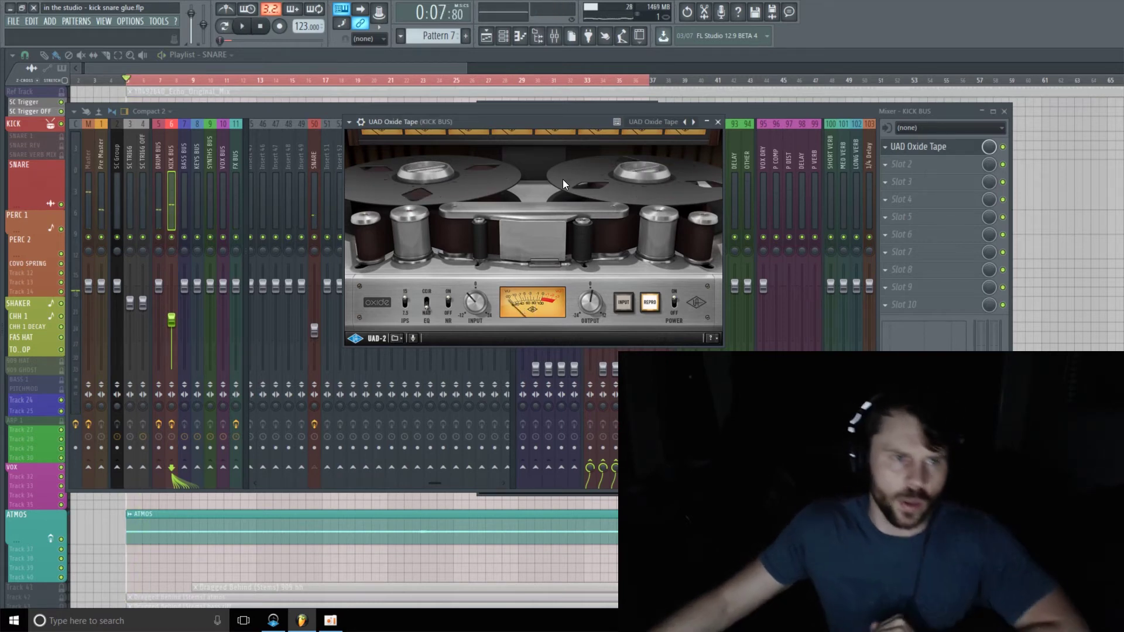
# Step: Load the Legacy UAD SSL G Bus Compressor in slot 2 of the KICK BUS and save the project
pyautogui.click(934, 166)
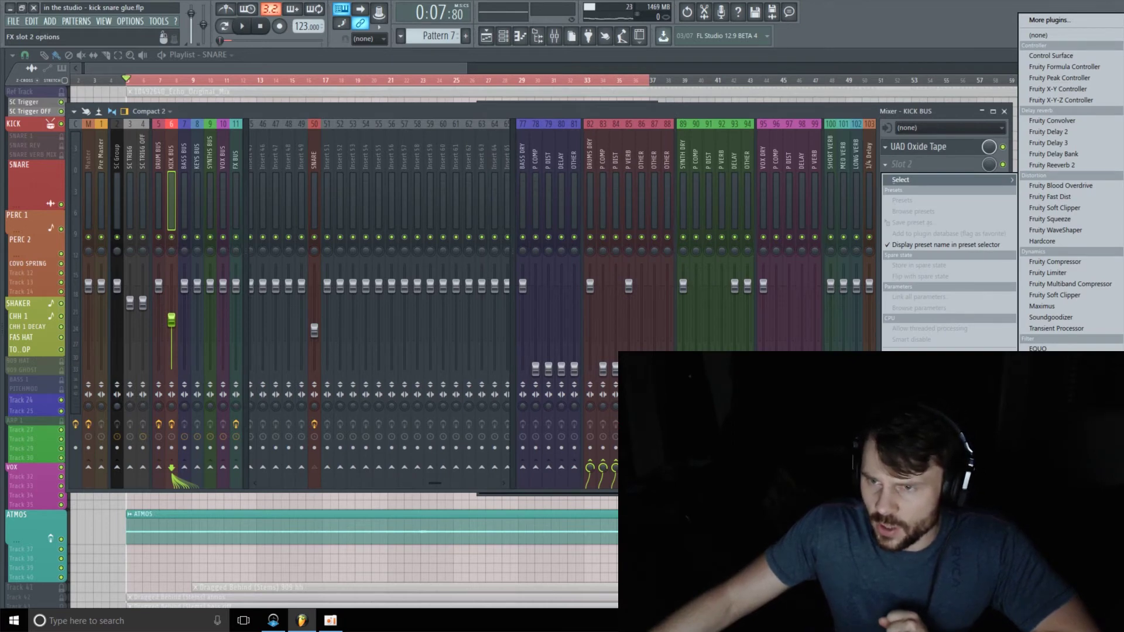
pyautogui.click(1060, 468)
pyautogui.moveTo(103, 108); pyautogui.dragTo(430, 96)
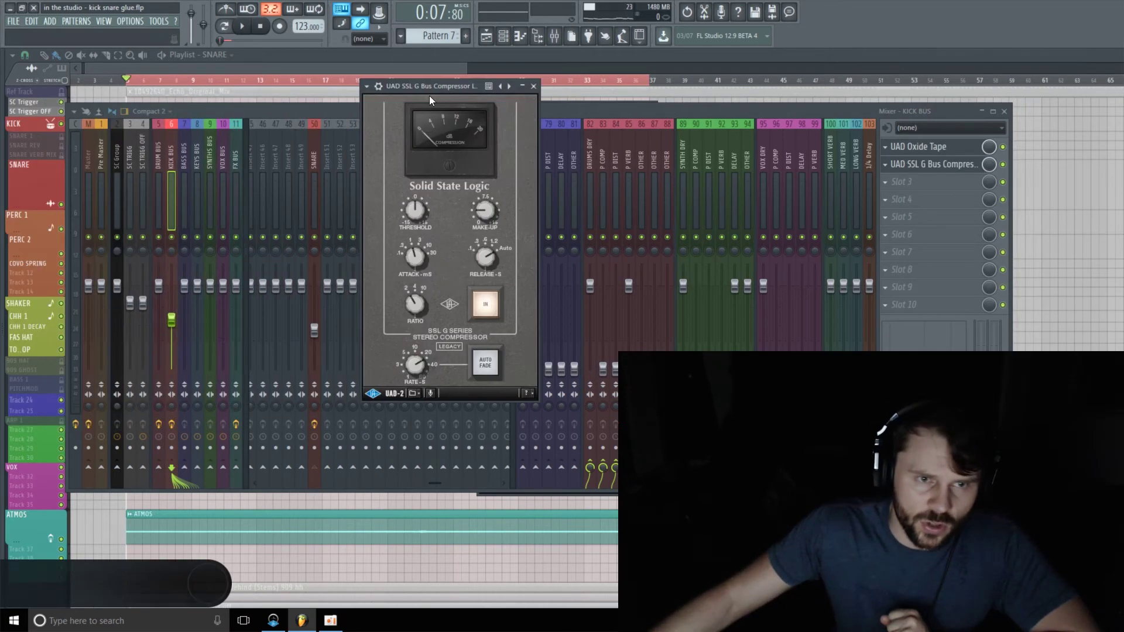
pyautogui.hotkey('ctrl', 's')
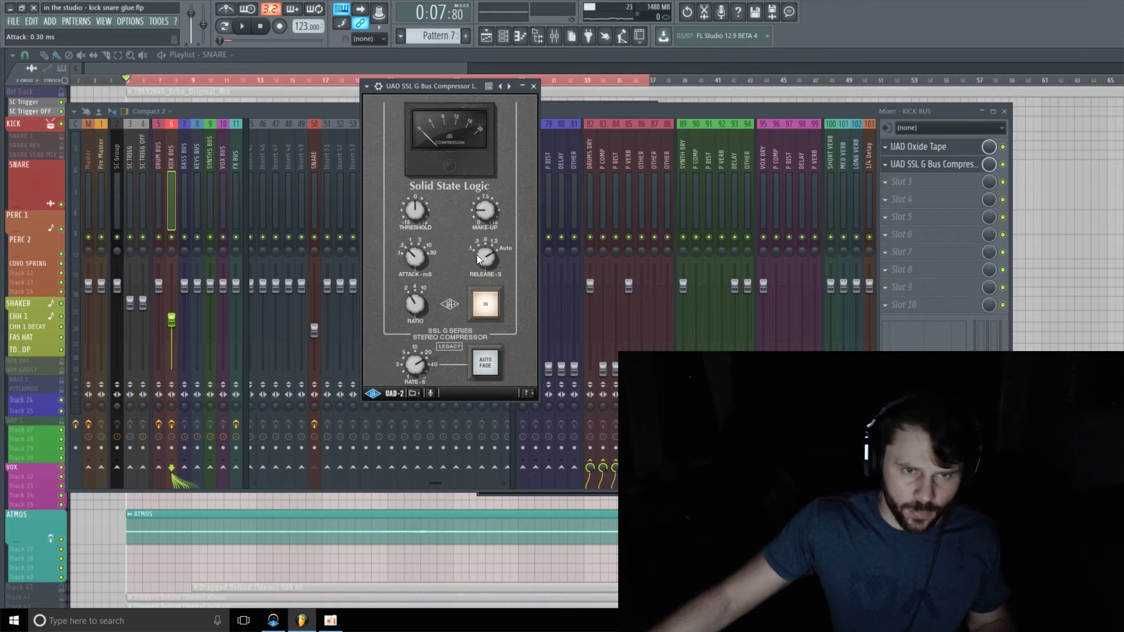
# Step: Audition the SSL G Bus Compressor's release at 0.30 s, and settle on 0.10 s during playback
pyautogui.press('space')
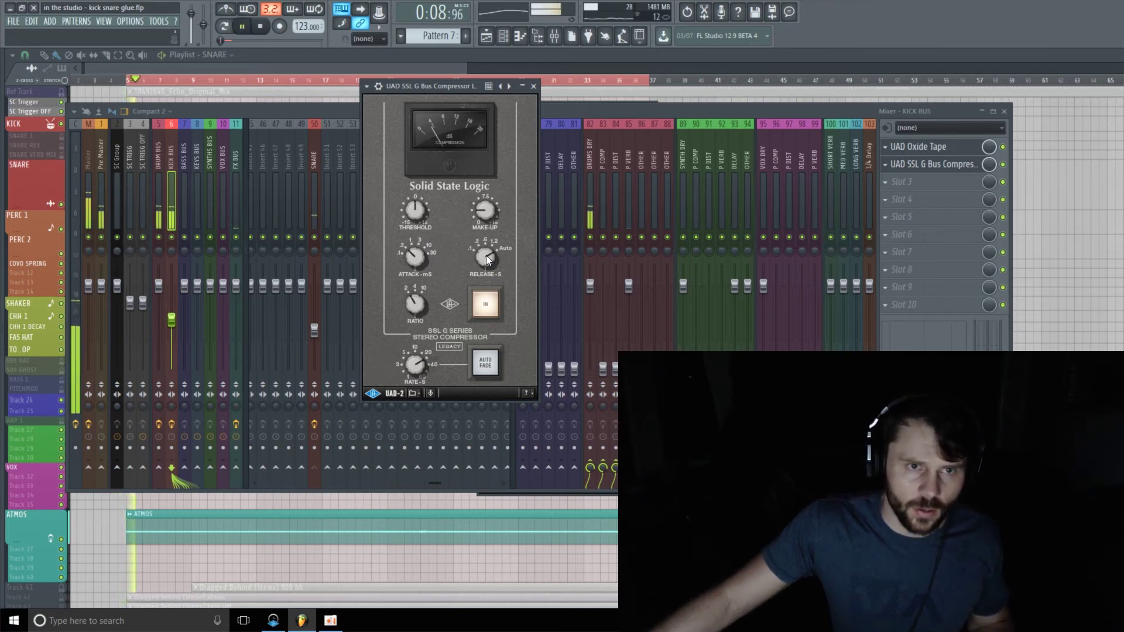
pyautogui.moveTo(483, 258); pyautogui.dragTo(480, 294)
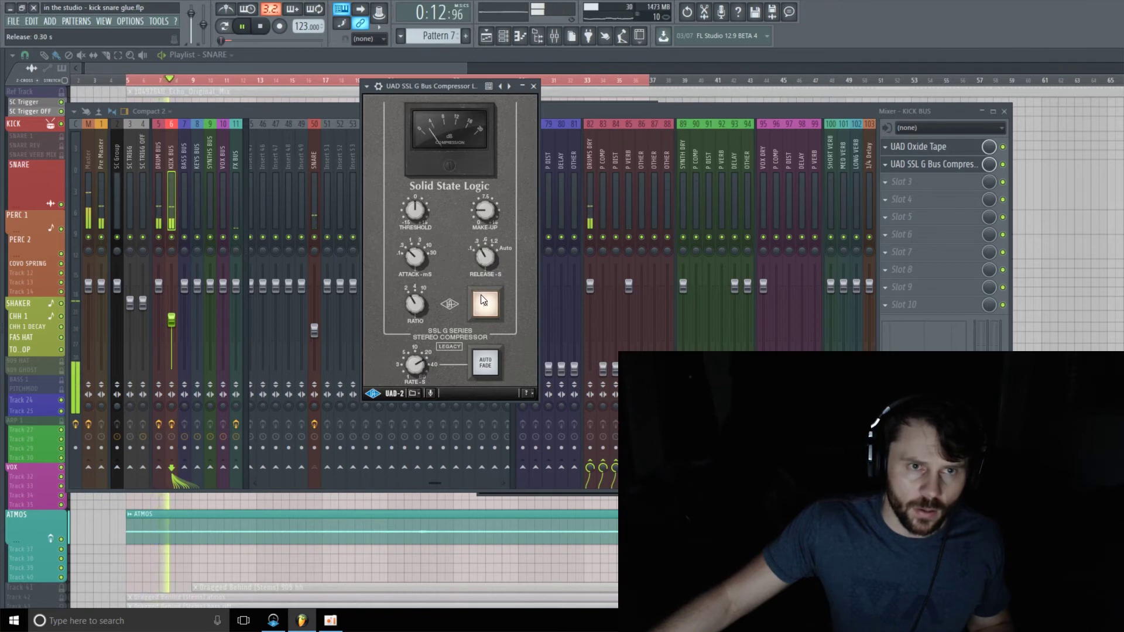
pyautogui.press('space')
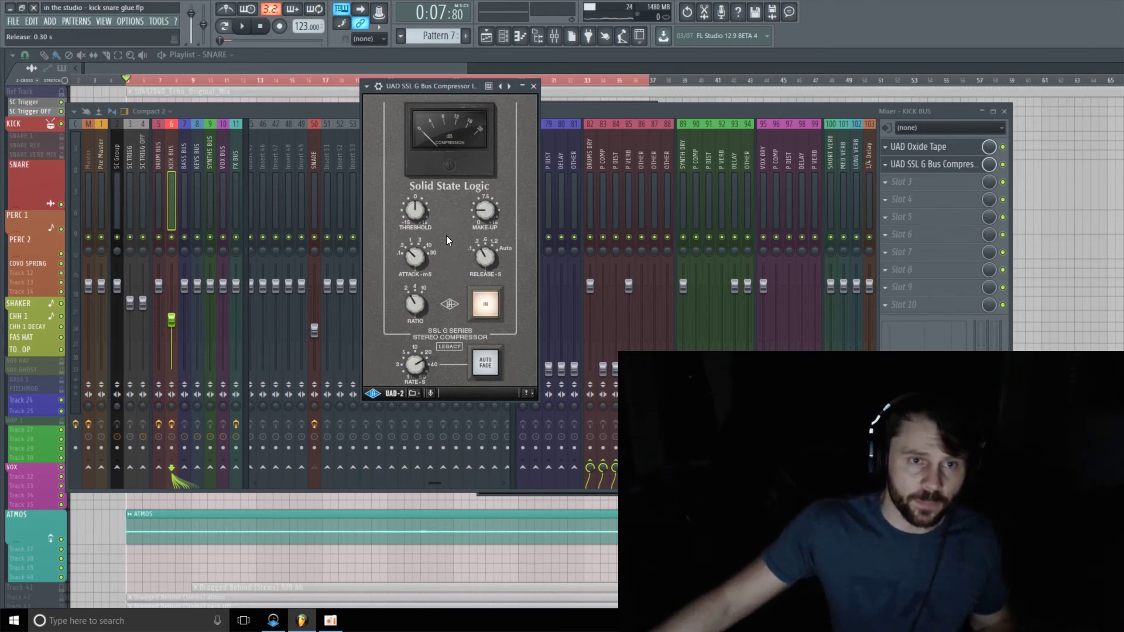
pyautogui.press('space')
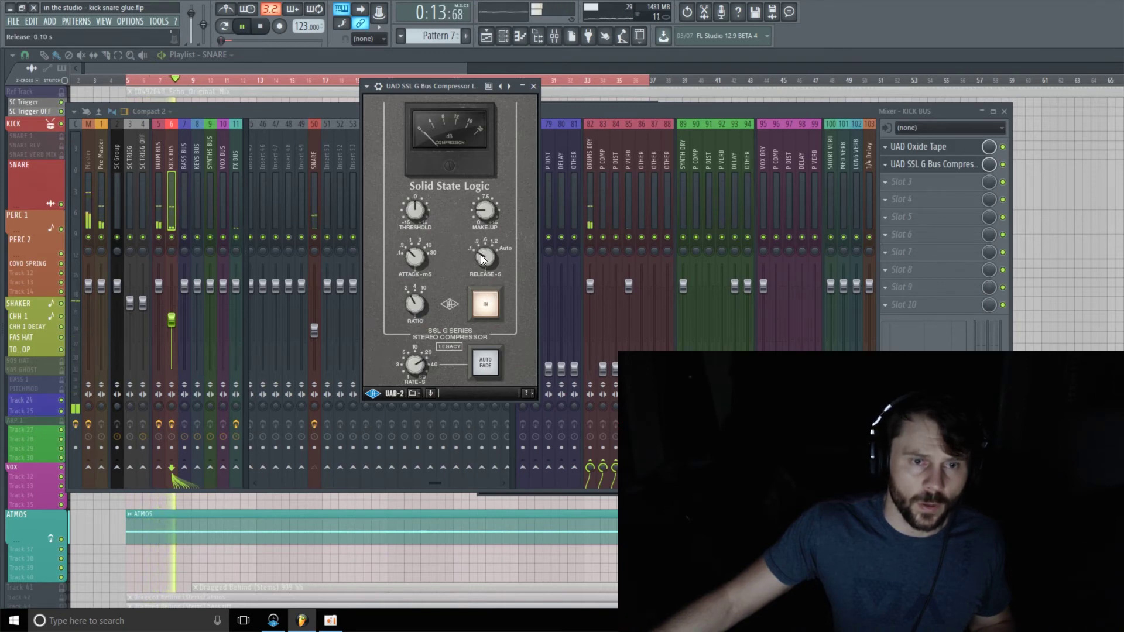
pyautogui.moveTo(481, 255)
pyautogui.mouseDown()
pyautogui.moveTo(488, 241)
pyautogui.moveTo(484, 254)
pyautogui.mouseUp()
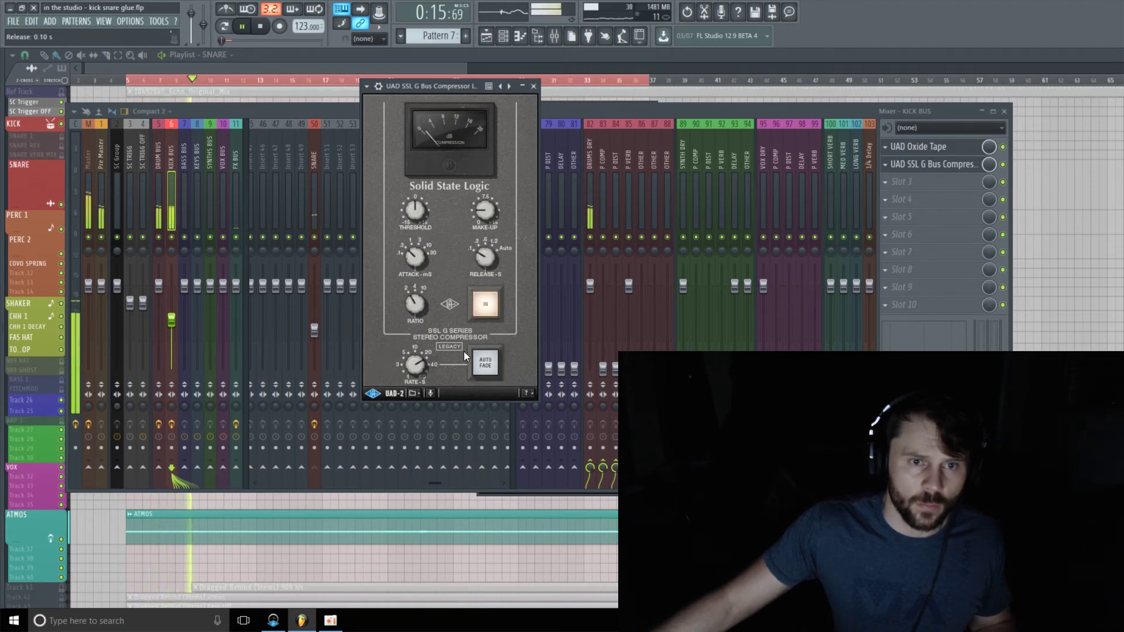
# Step: Set the SSL G Bus Compressor's threshold to 6.3 dB and make-up gain to 2.2 dB during playback
pyautogui.moveTo(417, 199); pyautogui.dragTo(420, 201)
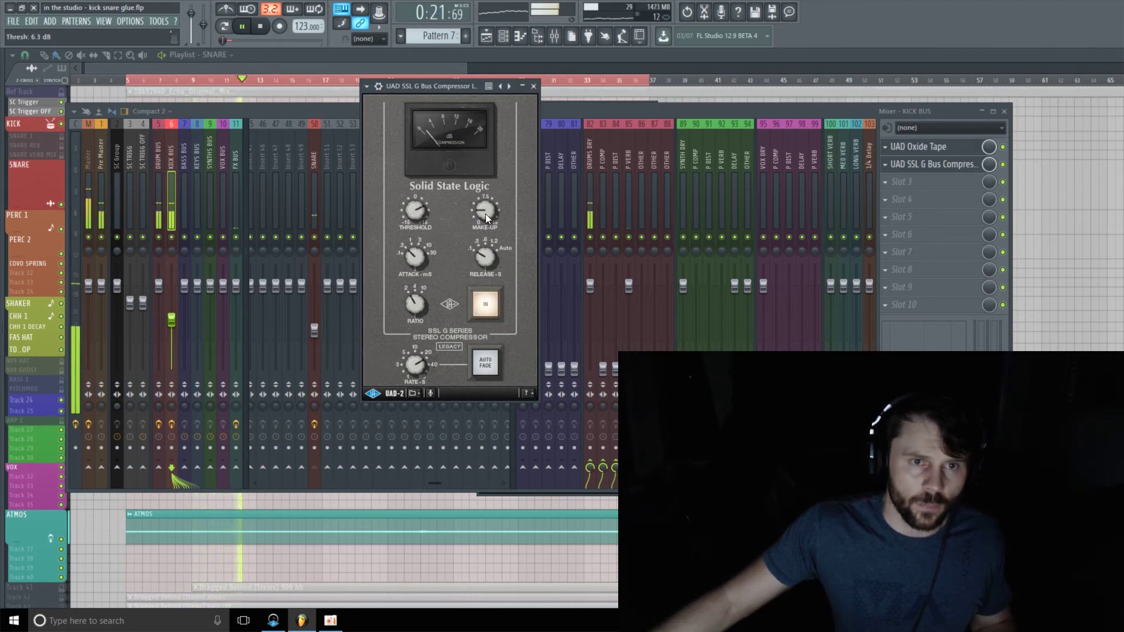
pyautogui.moveTo(483, 216); pyautogui.dragTo(483, 205)
pyautogui.click(488, 308)
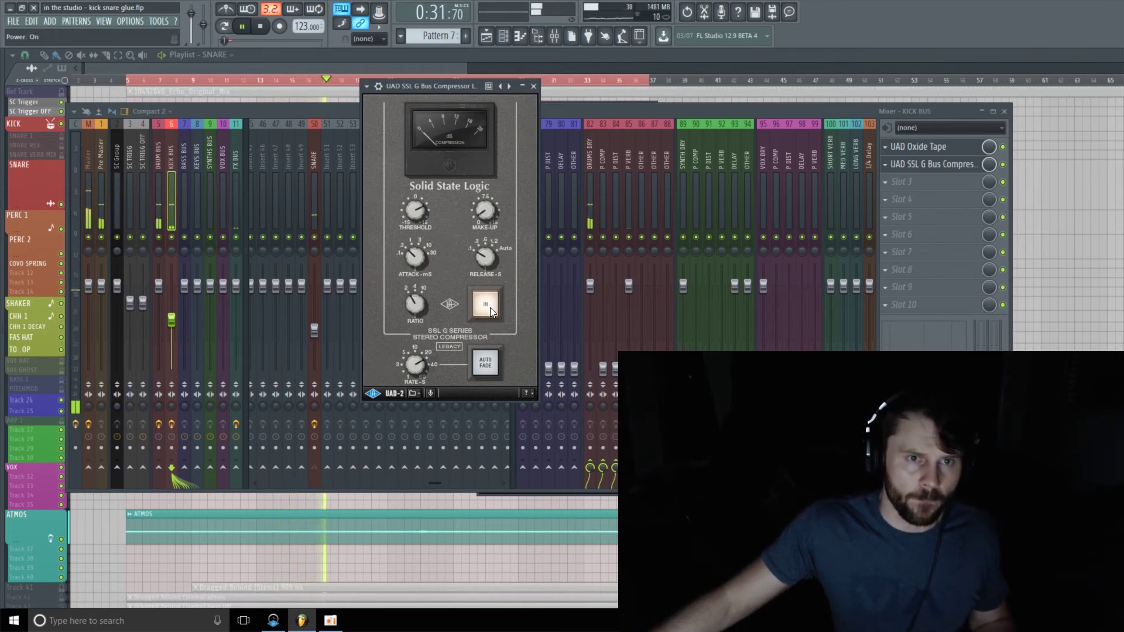
pyautogui.moveTo(480, 214); pyautogui.dragTo(483, 213)
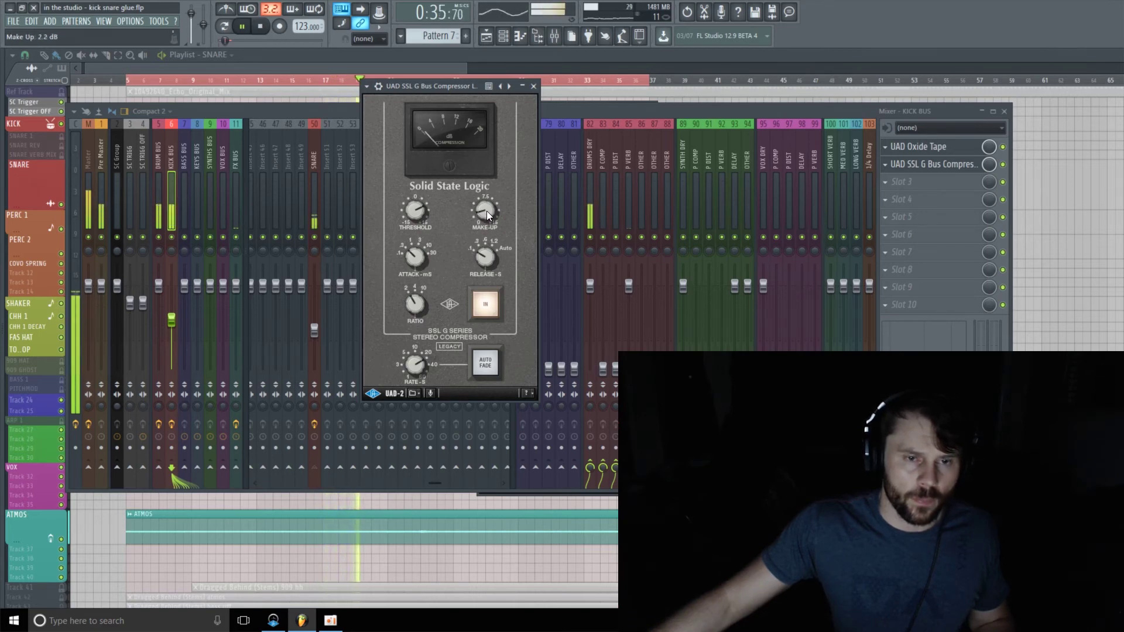
# Step: Compare the KICK BUS sound with the SSL G Bus Compressor bypassed and engaged during playback, leaving it engaged
pyautogui.click(490, 310)
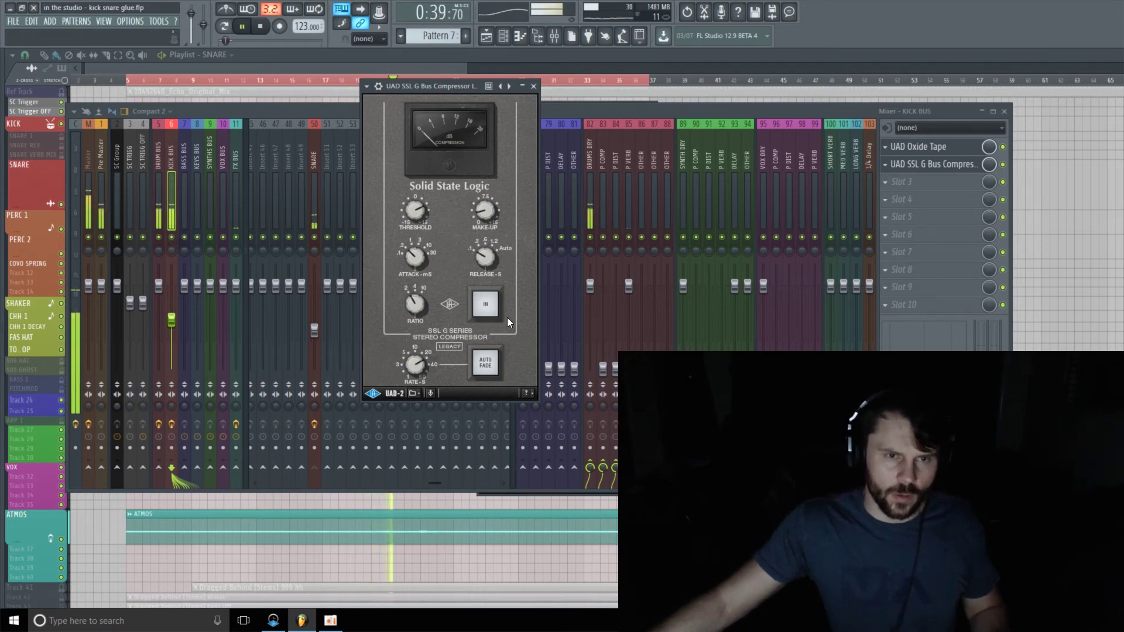
pyautogui.press('space')
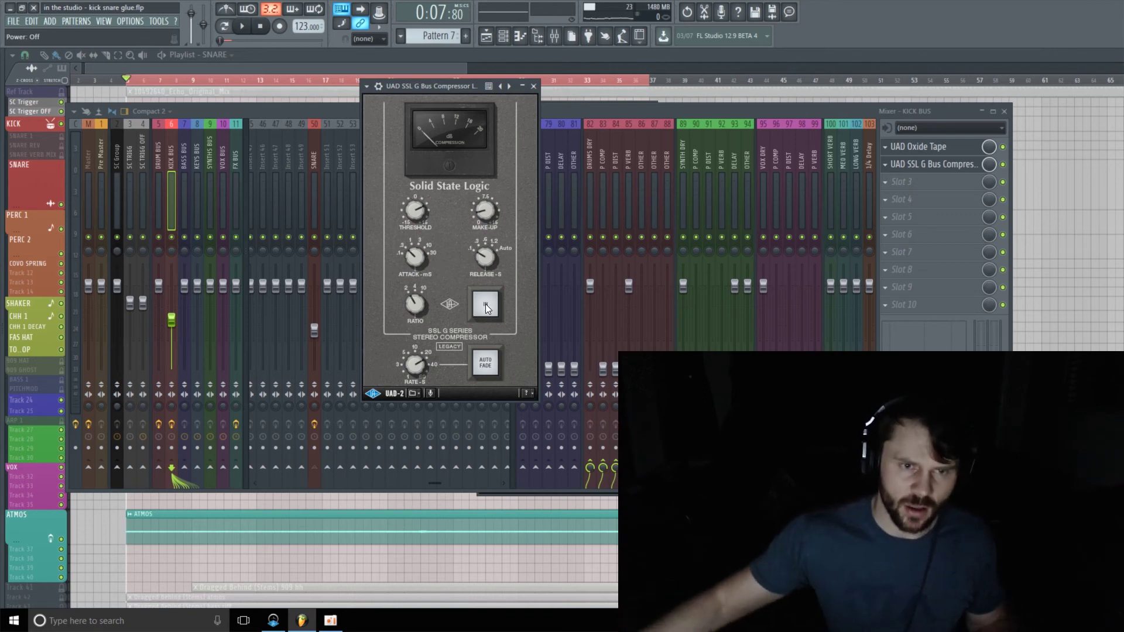
pyautogui.press('space')
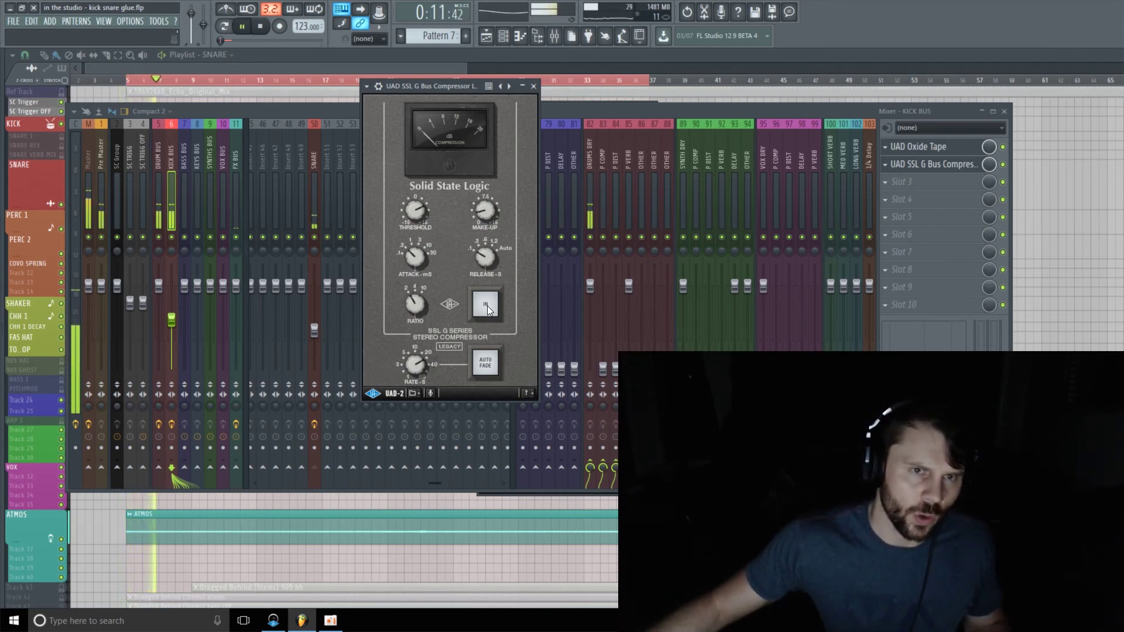
pyautogui.click(488, 307)
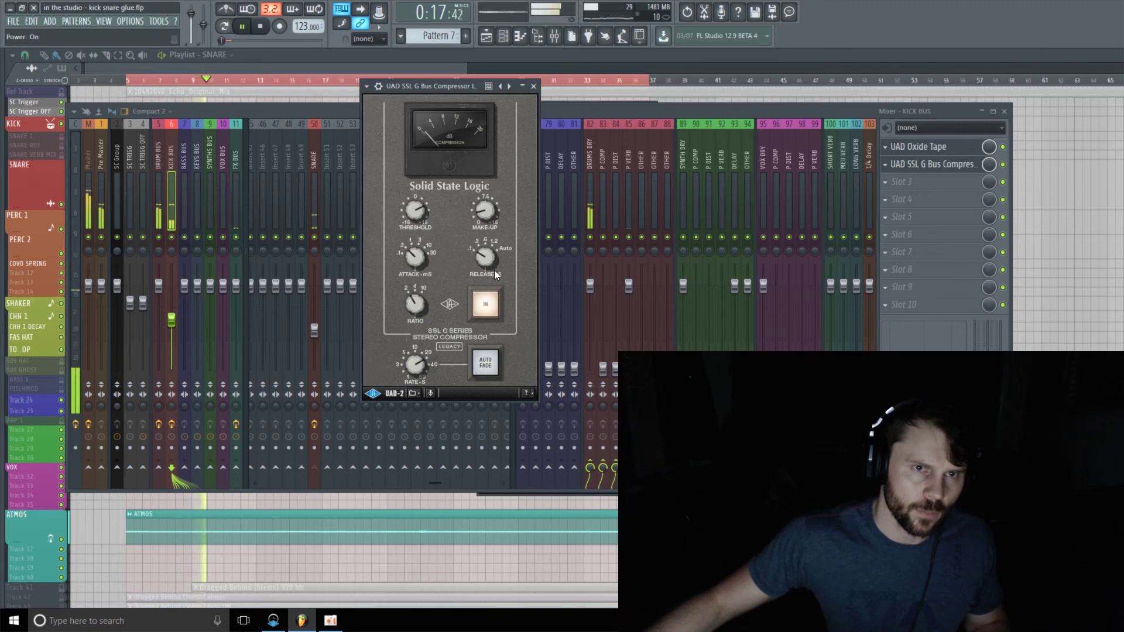
pyautogui.press('space')
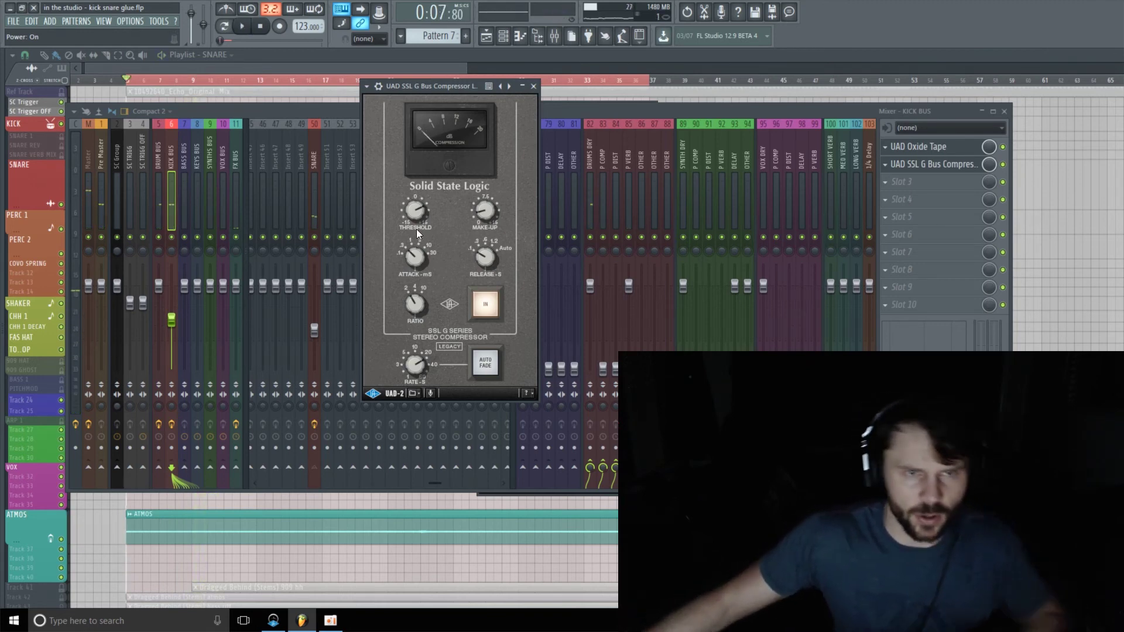
pyautogui.press('space')
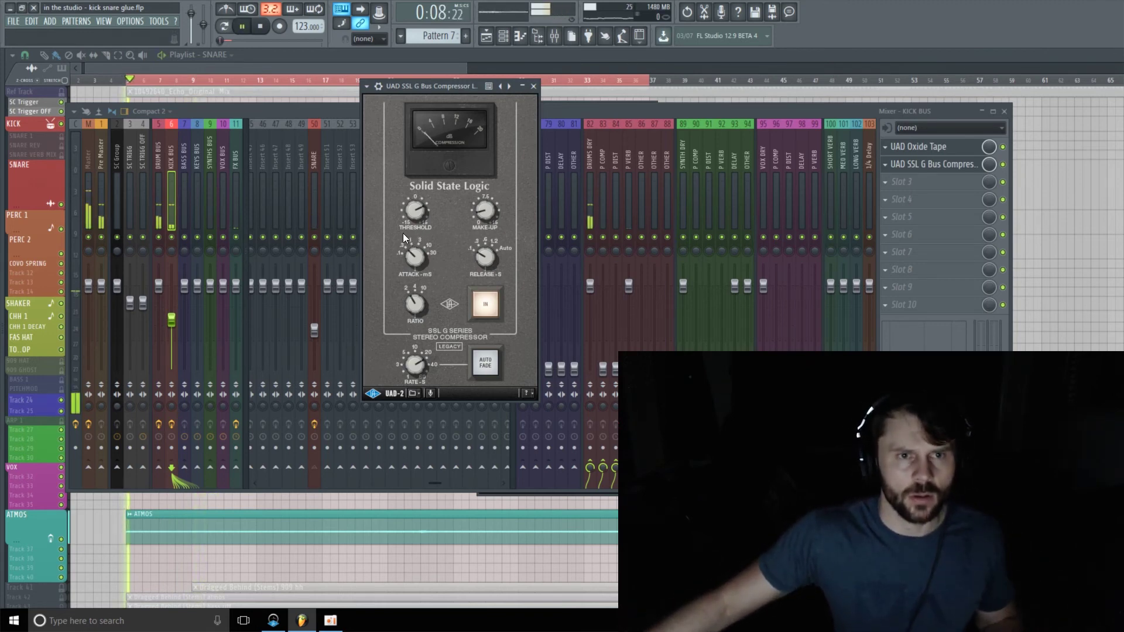
pyautogui.press('space')
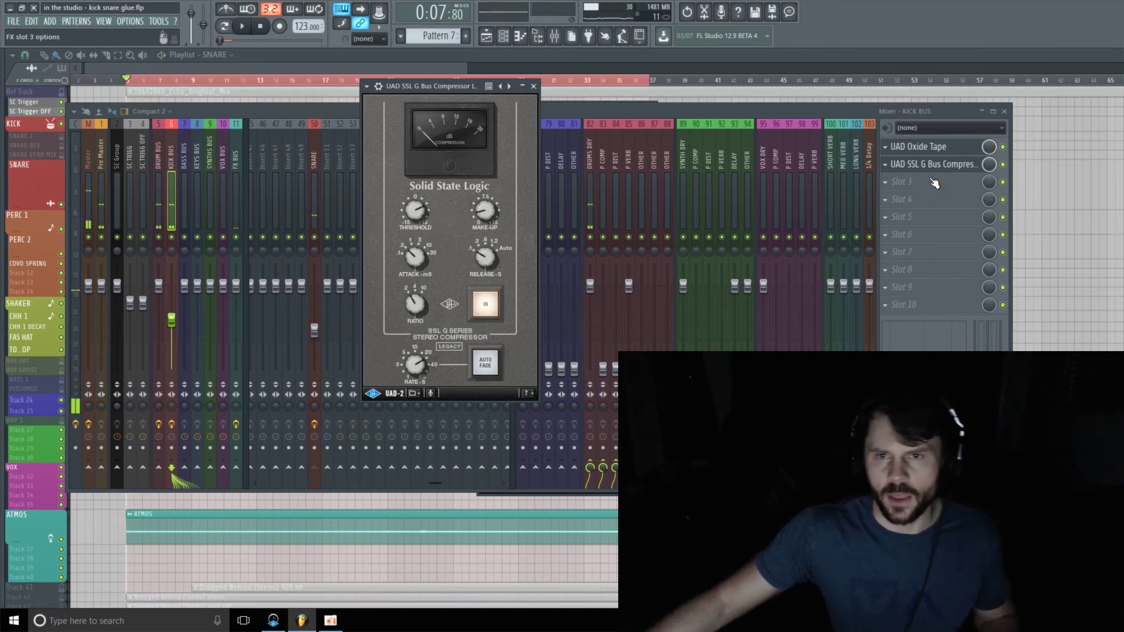
# Step: Load Fruity parametric EQ 2 in slot 3 of the KICK BUS and reposition its window over the mixer
pyautogui.click(925, 182)
pyautogui.click(1055, 393)
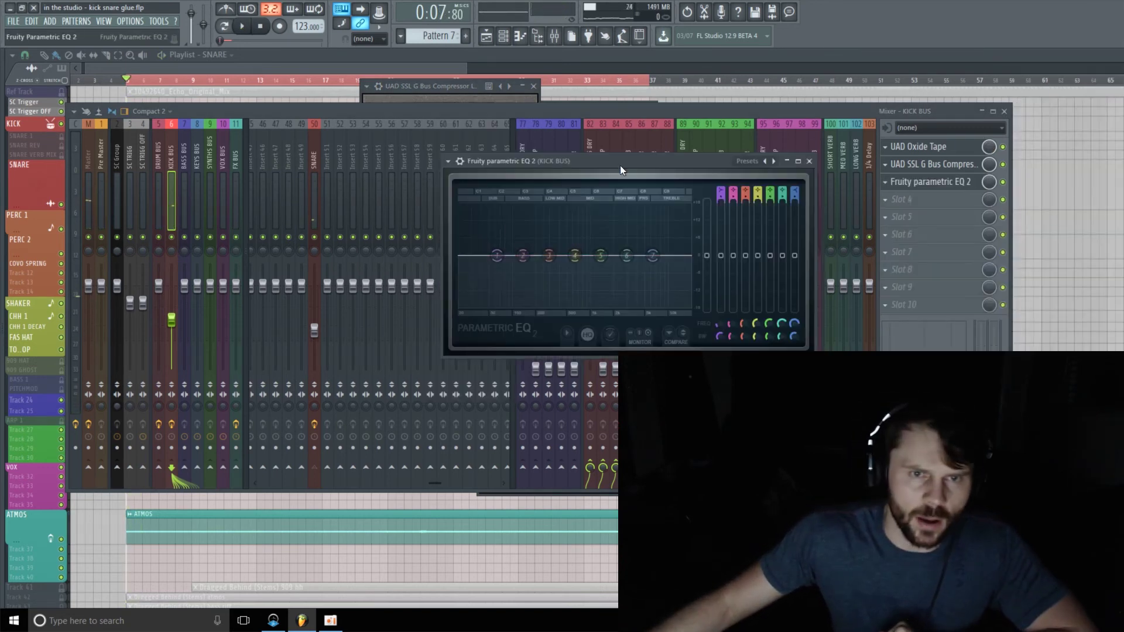
pyautogui.moveTo(620, 165); pyautogui.dragTo(546, 161)
# Step: Change EQ band 7 to a low pass filter, set its frequency to 12207 Hz, and start playback
pyautogui.rightClick(579, 247)
pyautogui.moveTo(608, 278)
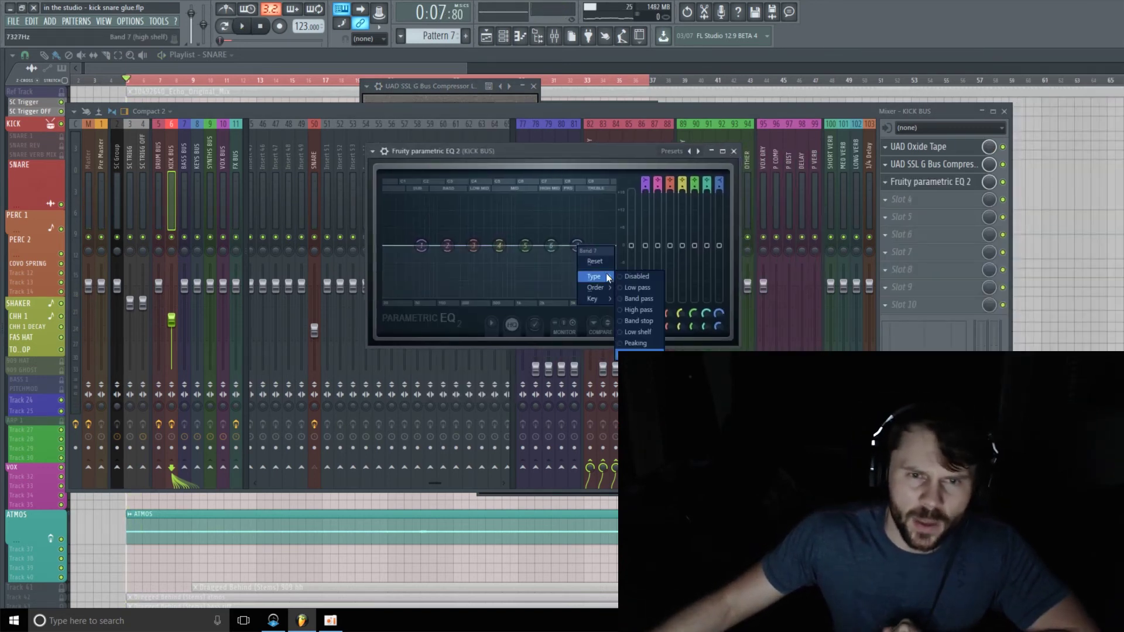
pyautogui.click(650, 288)
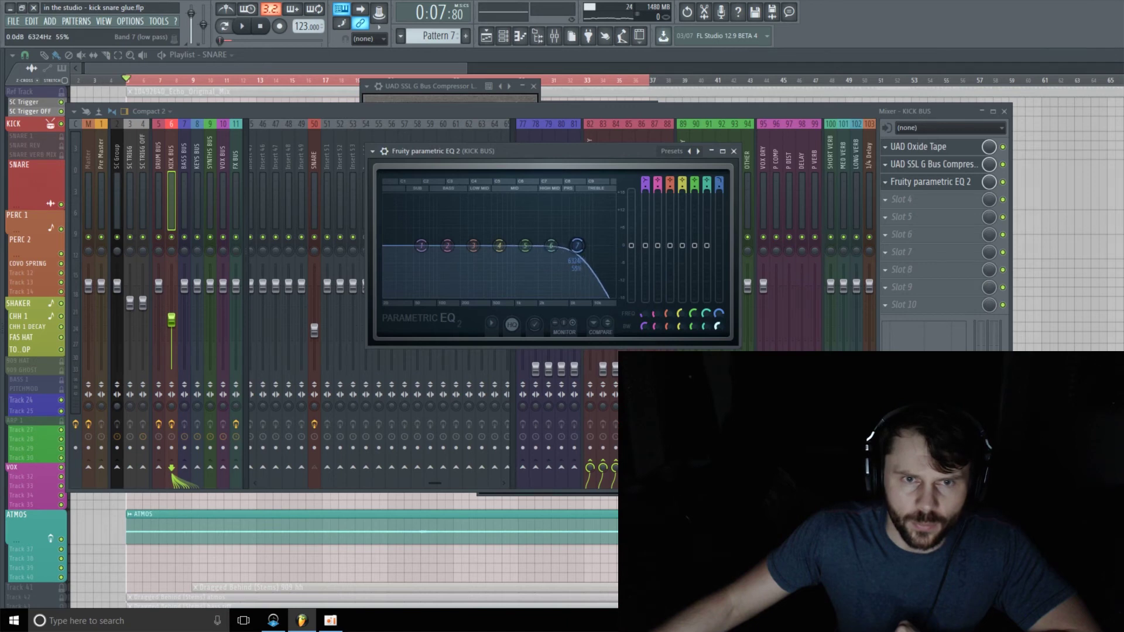
pyautogui.moveTo(578, 245); pyautogui.dragTo(599, 245)
pyautogui.press('space')
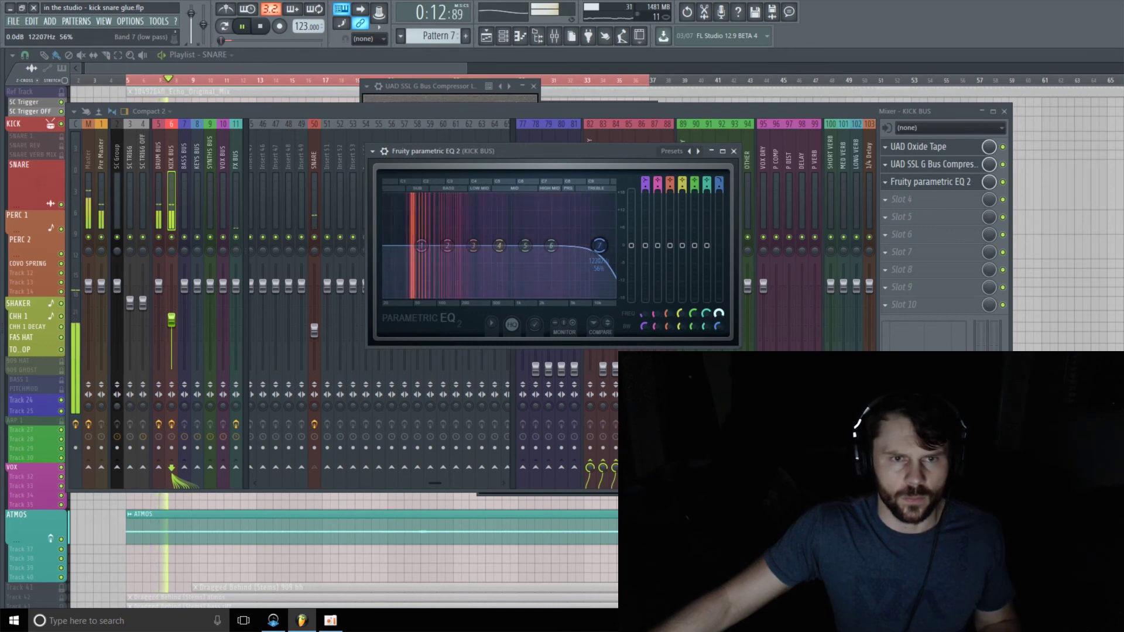
# Step: Close the Fruity parametric EQ 2 window and bring the mixer in front of the remaining plugin windows
pyautogui.click(722, 151)
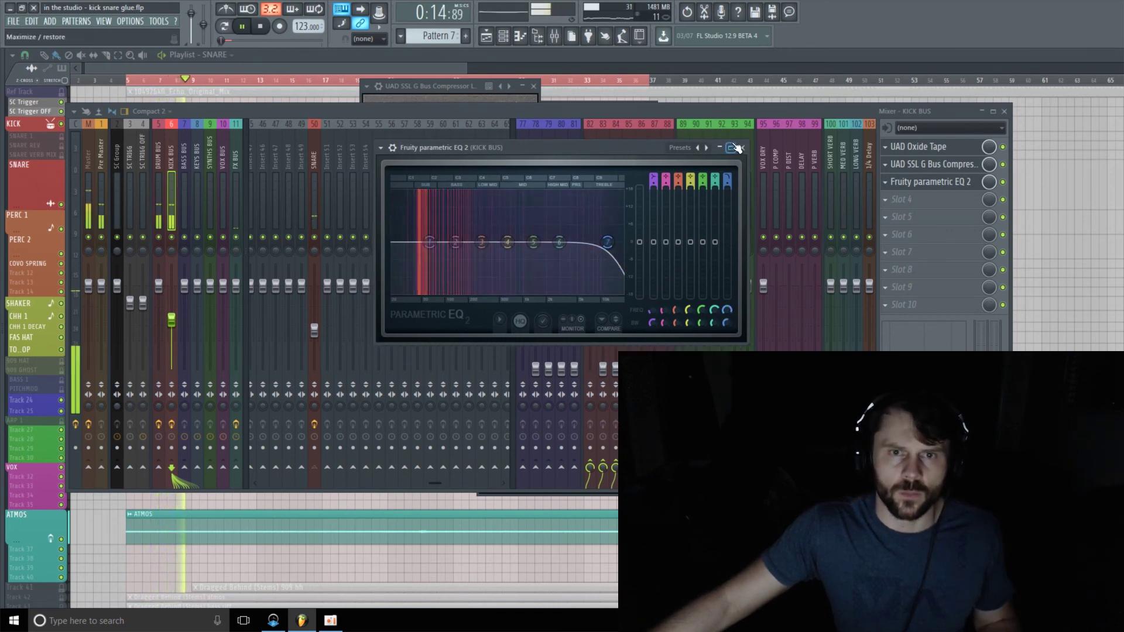
pyautogui.click(738, 148)
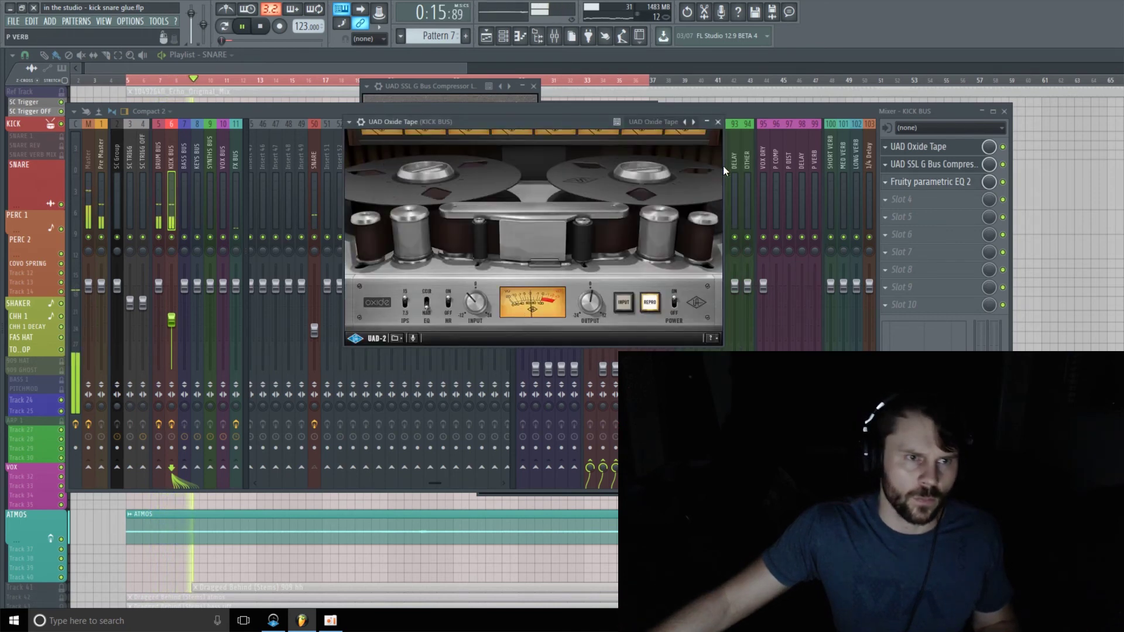
pyautogui.click(331, 108)
# Step: Lower the SNARE mixer track's volume to -16.1 dB and audition its balance with the kick
pyautogui.click(319, 325)
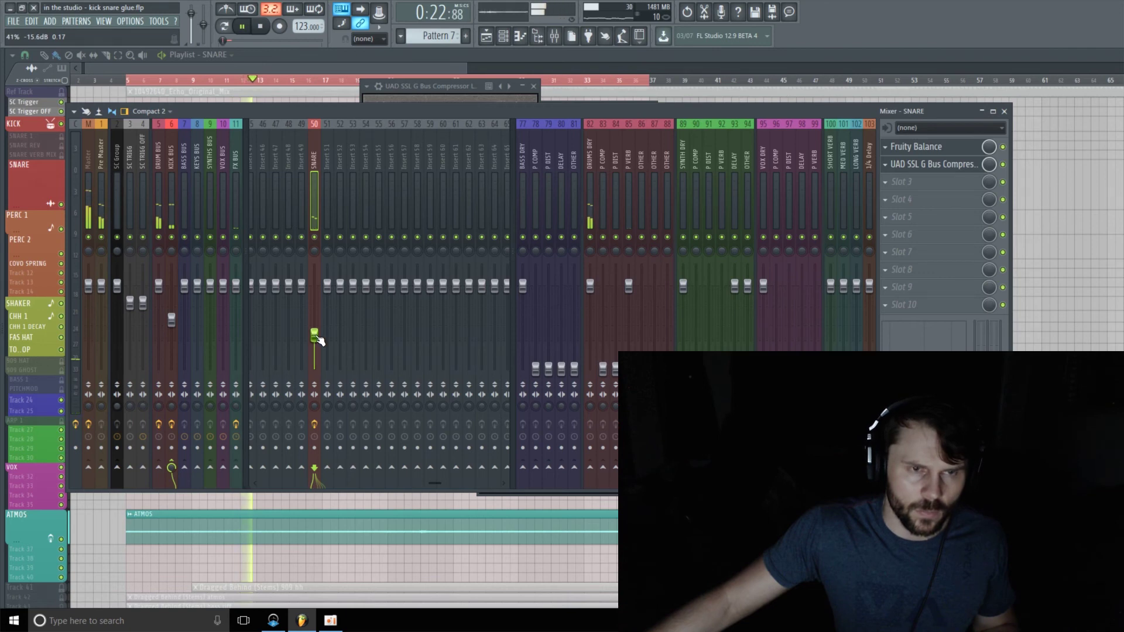
pyautogui.click(316, 238)
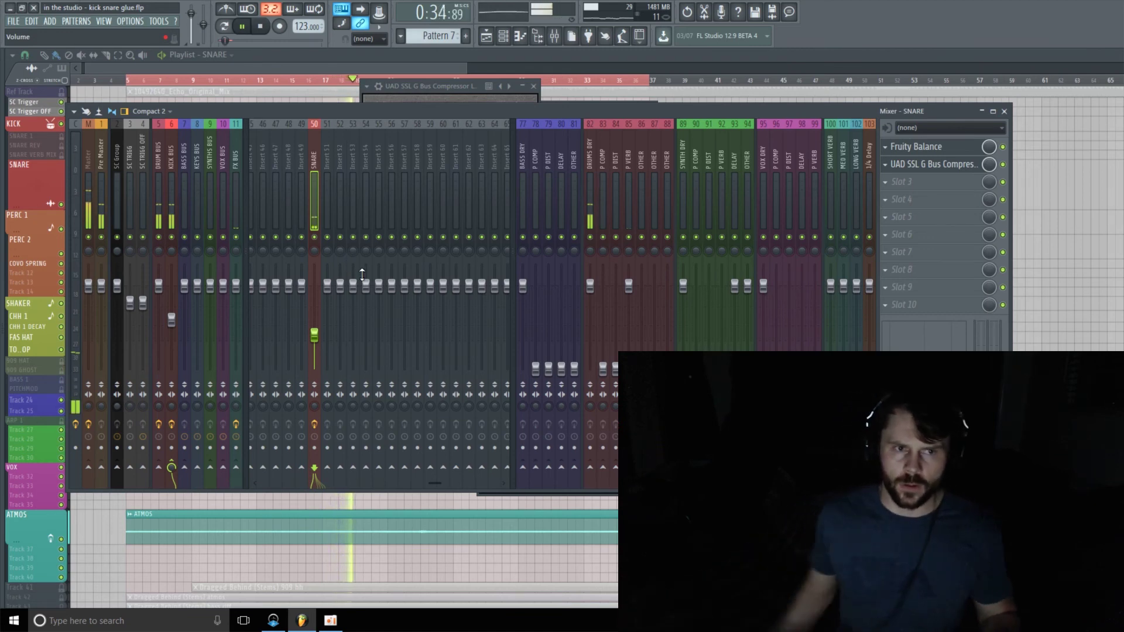
pyautogui.press('space')
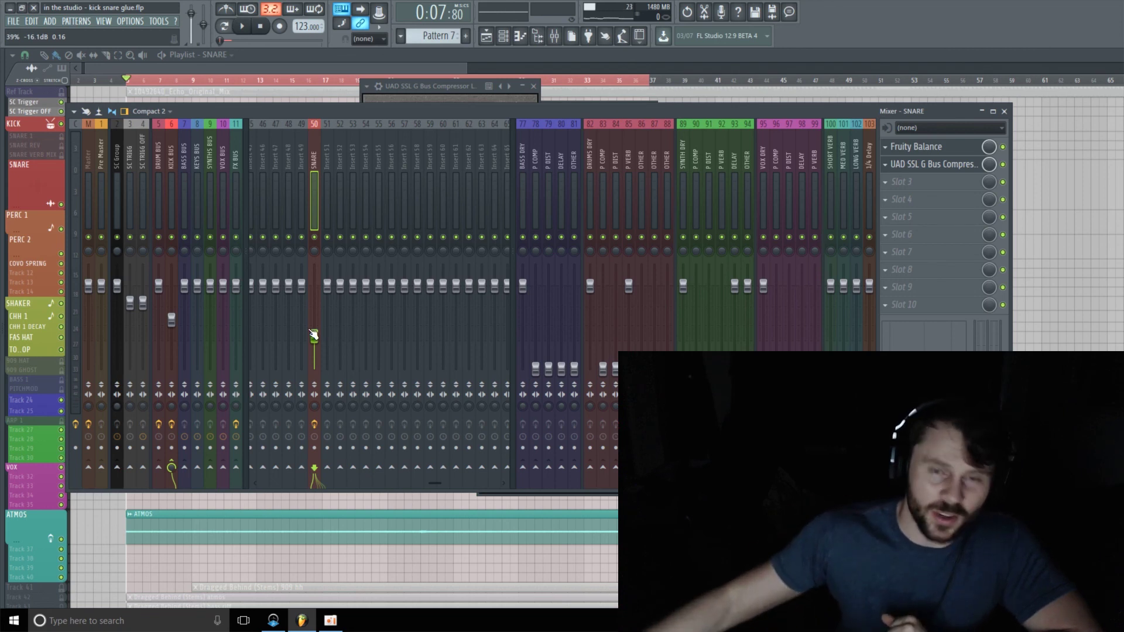
pyautogui.press('space')
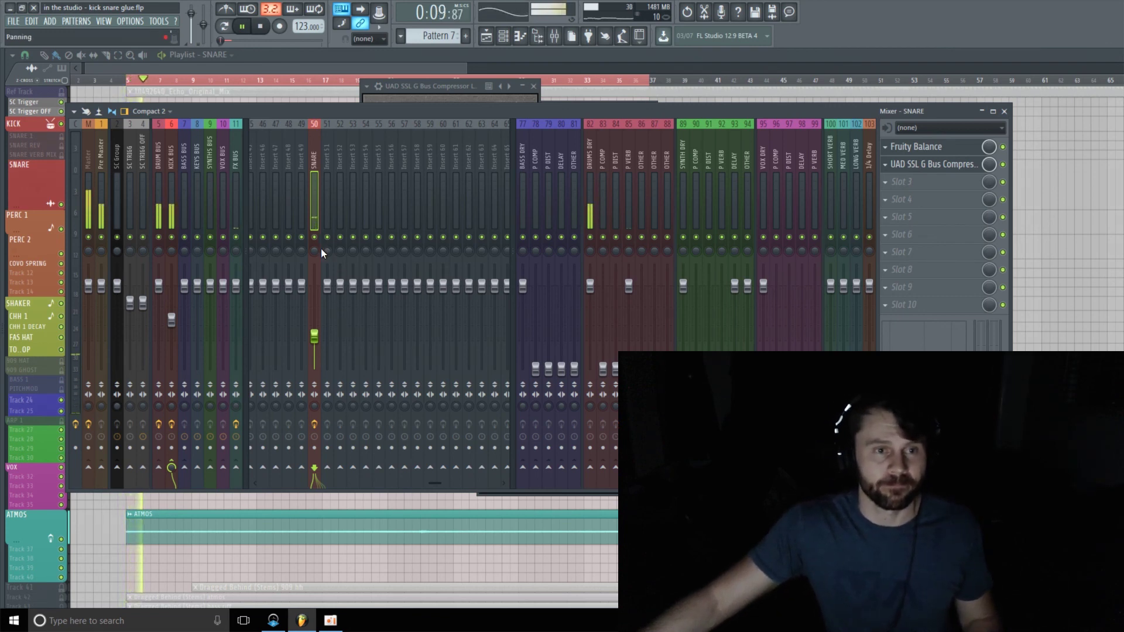
pyautogui.press('space')
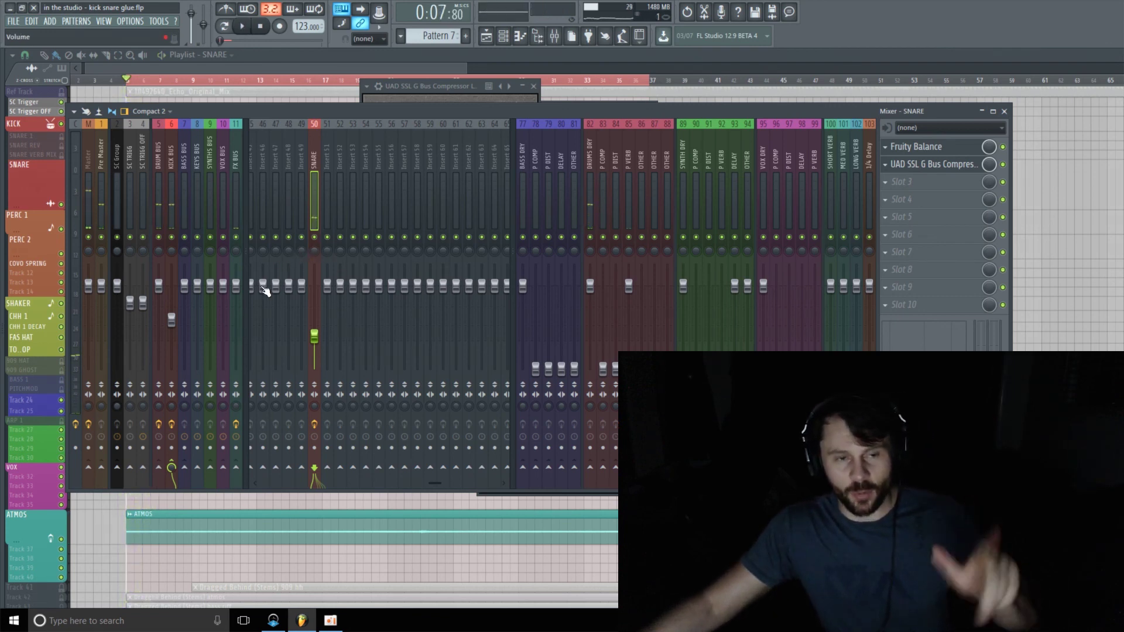